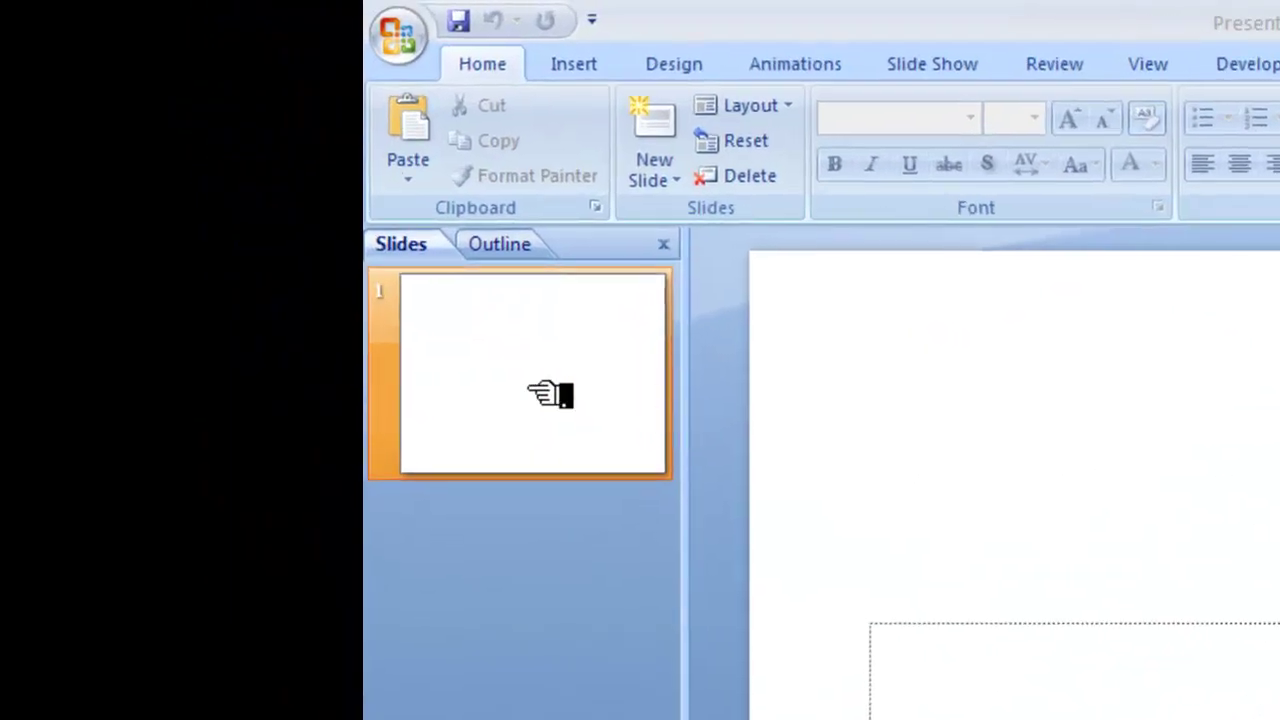
Change the slide to the Blank layout and apply the grey-green theme with the rounded inner frame.
left_click(786, 107)
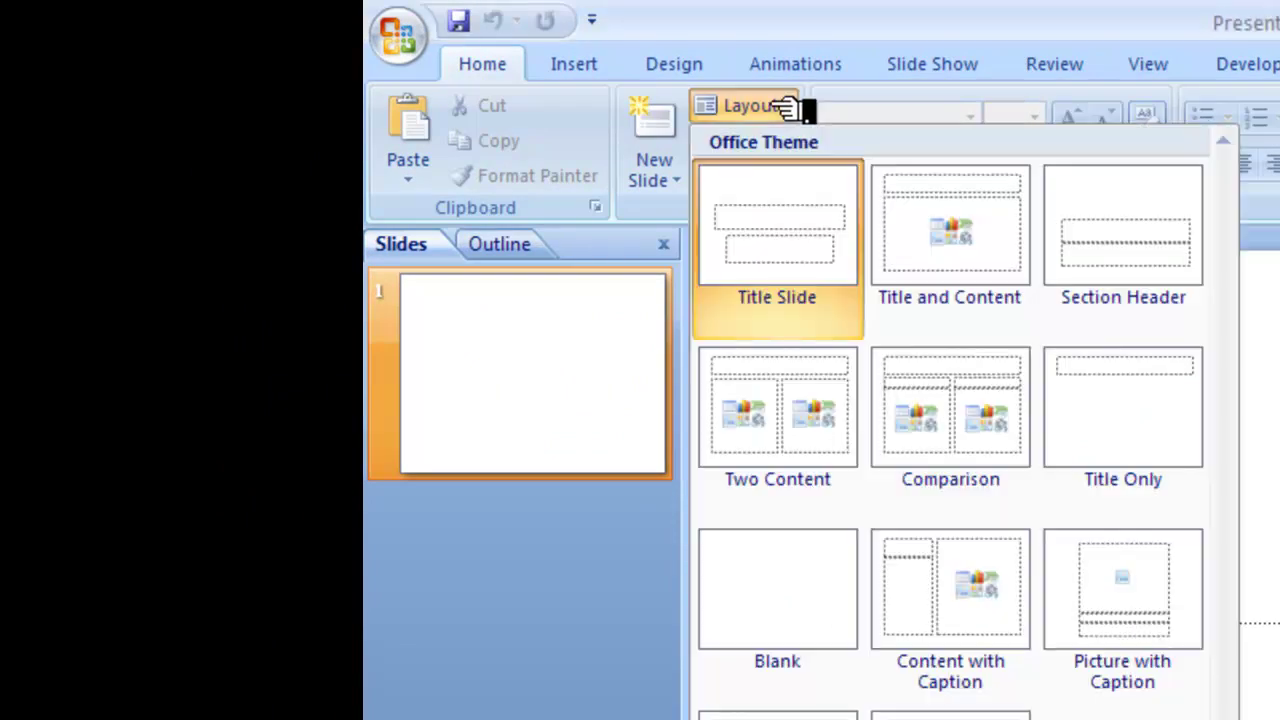
left_click(782, 601)
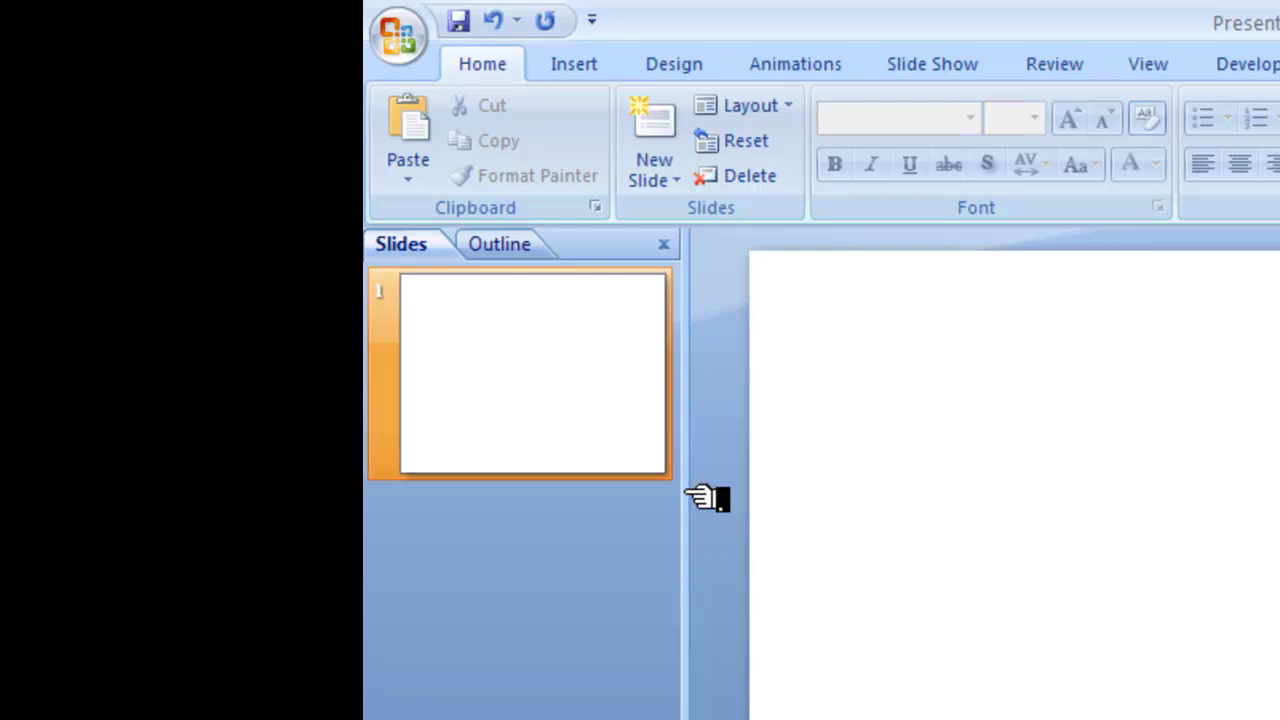
left_click(651, 67)
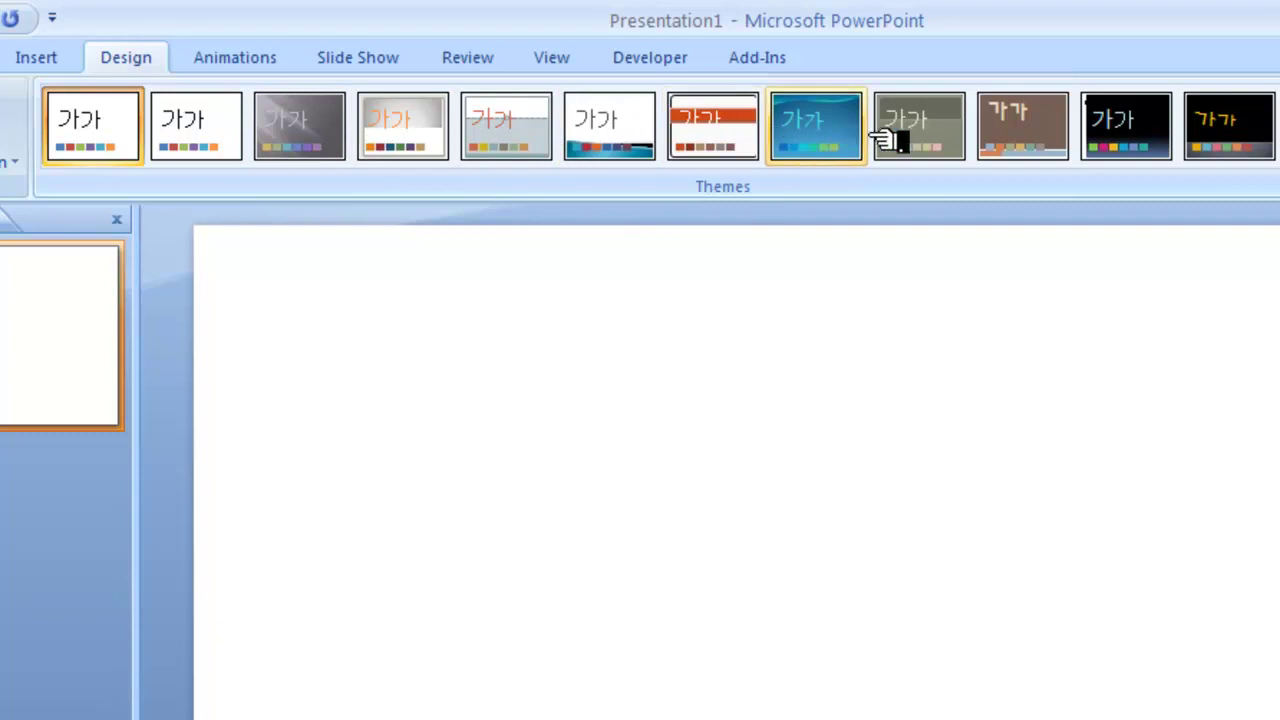
left_click(936, 134)
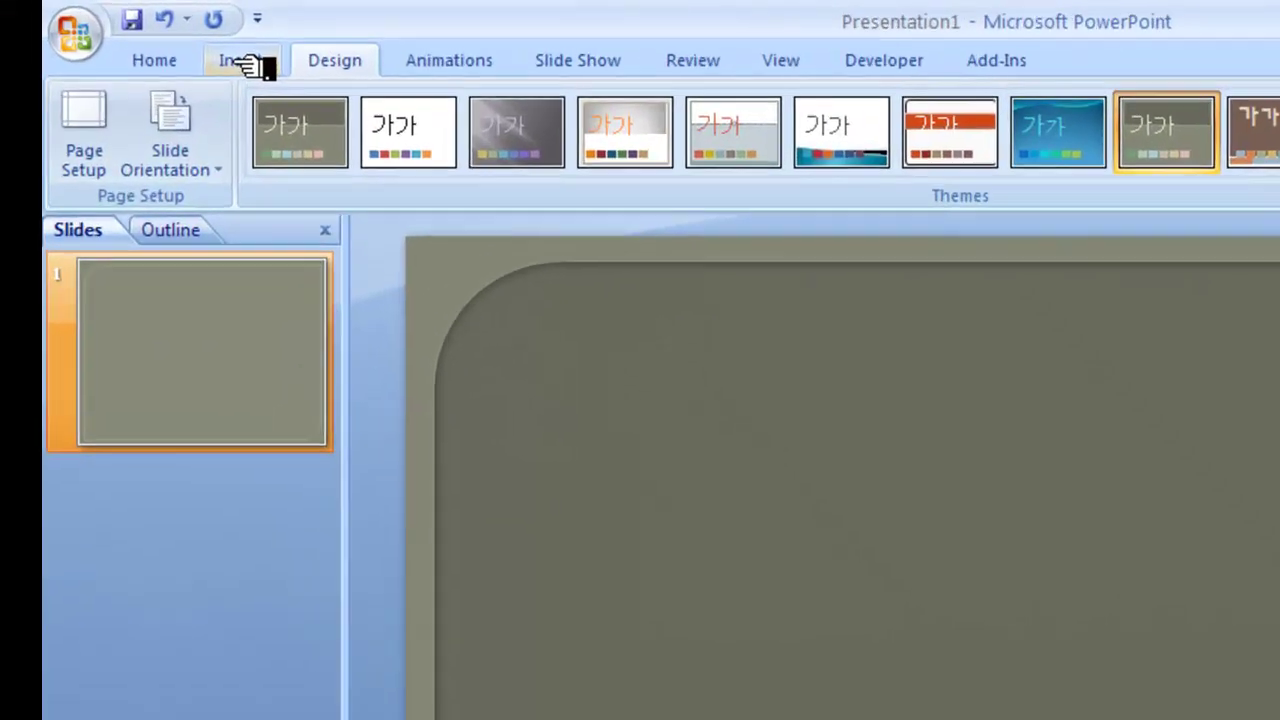
Insert a text box containing the number 5 on the slide and enlarge its font size to 199.
left_click(218, 50)
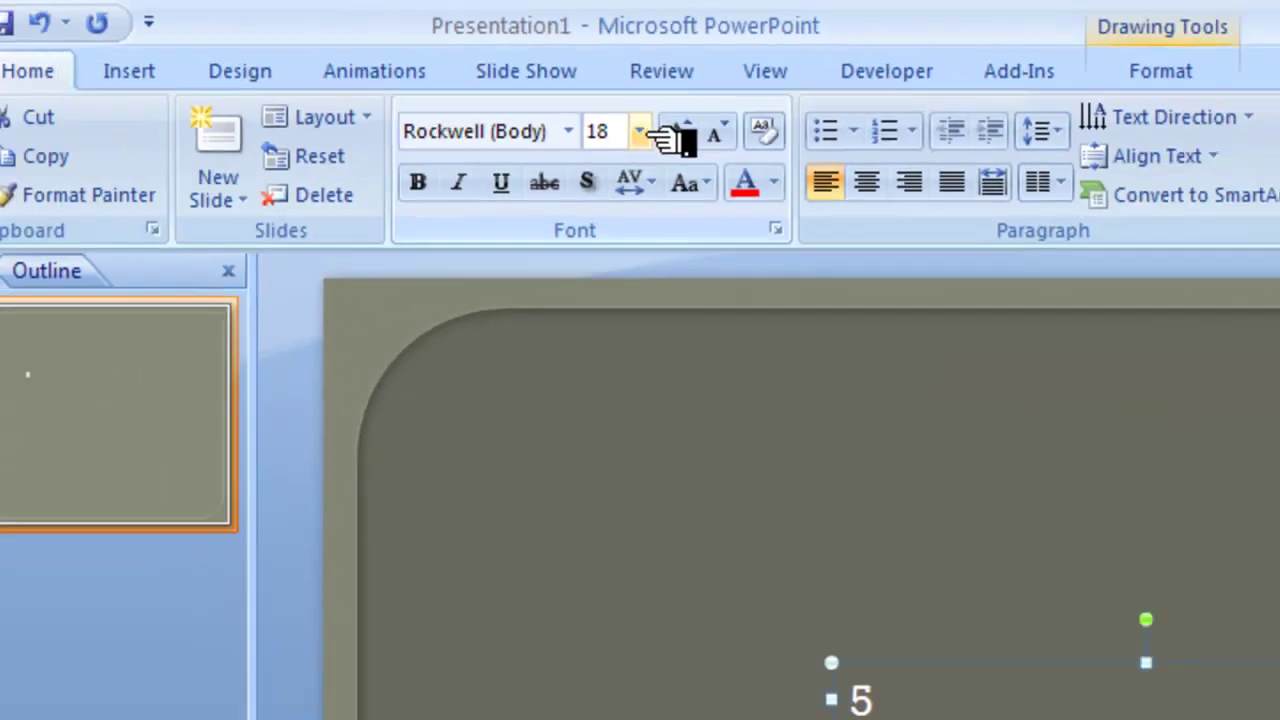
left_click(639, 197)
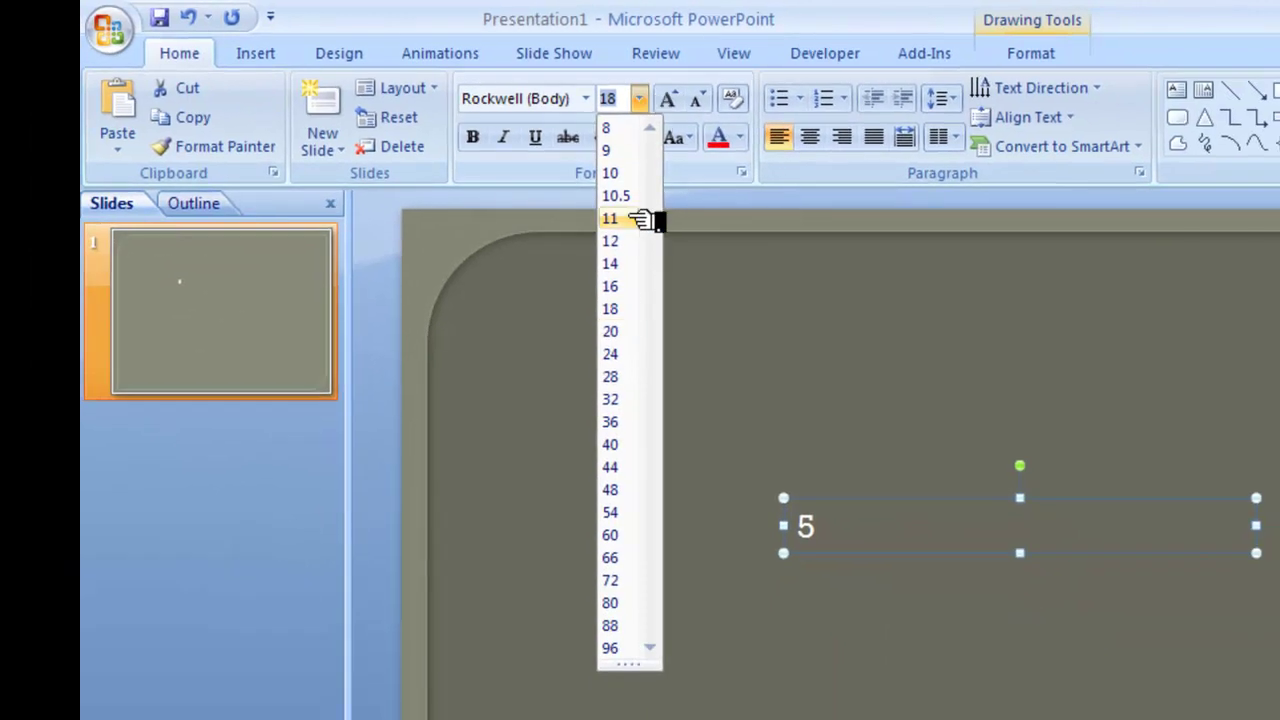
left_click(610, 648)
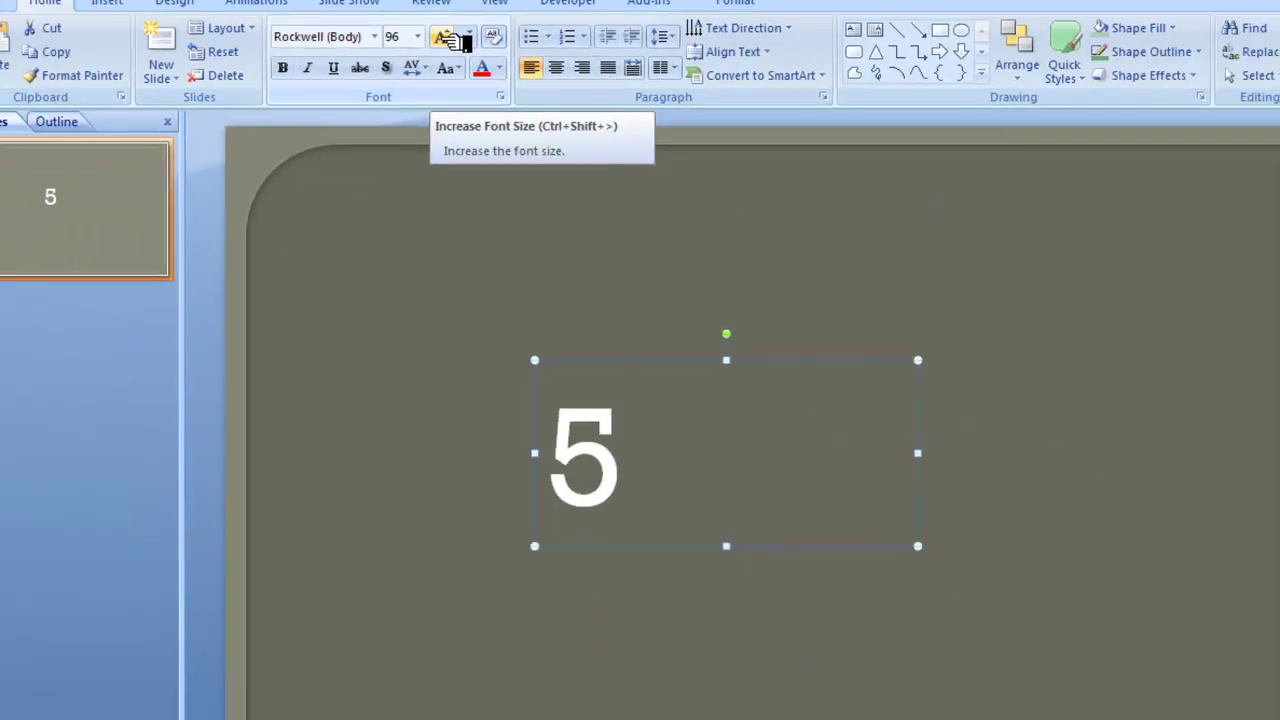
left_click(706, 230)
left_click(448, 37)
left_click(448, 37)
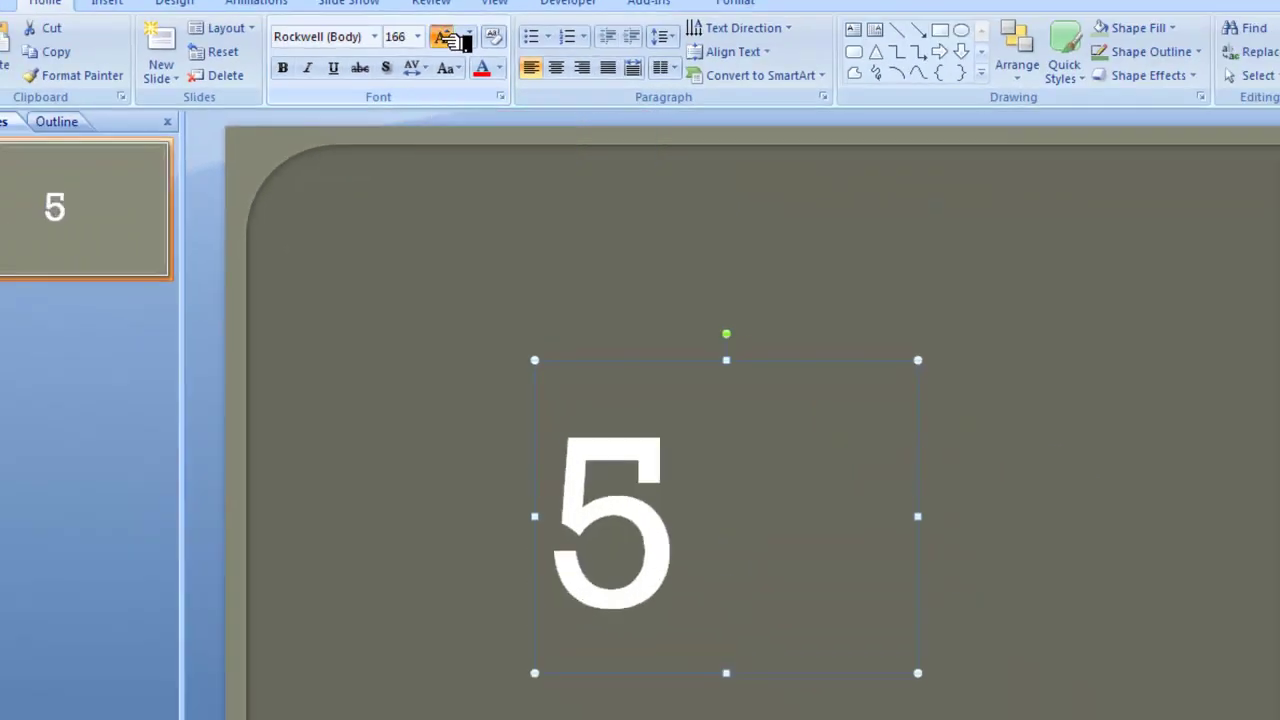
left_click(448, 37)
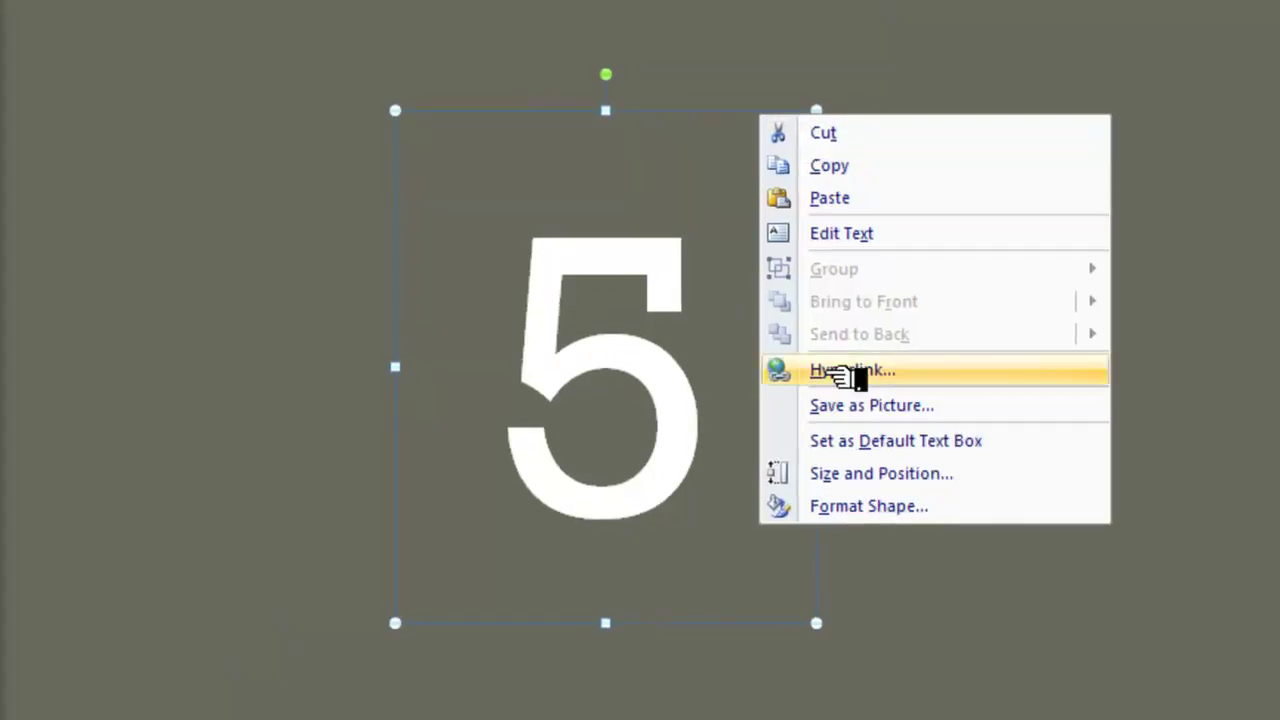
Give the text box around the 5 a solid black outline with a width of 3 pt.
left_click(865, 504)
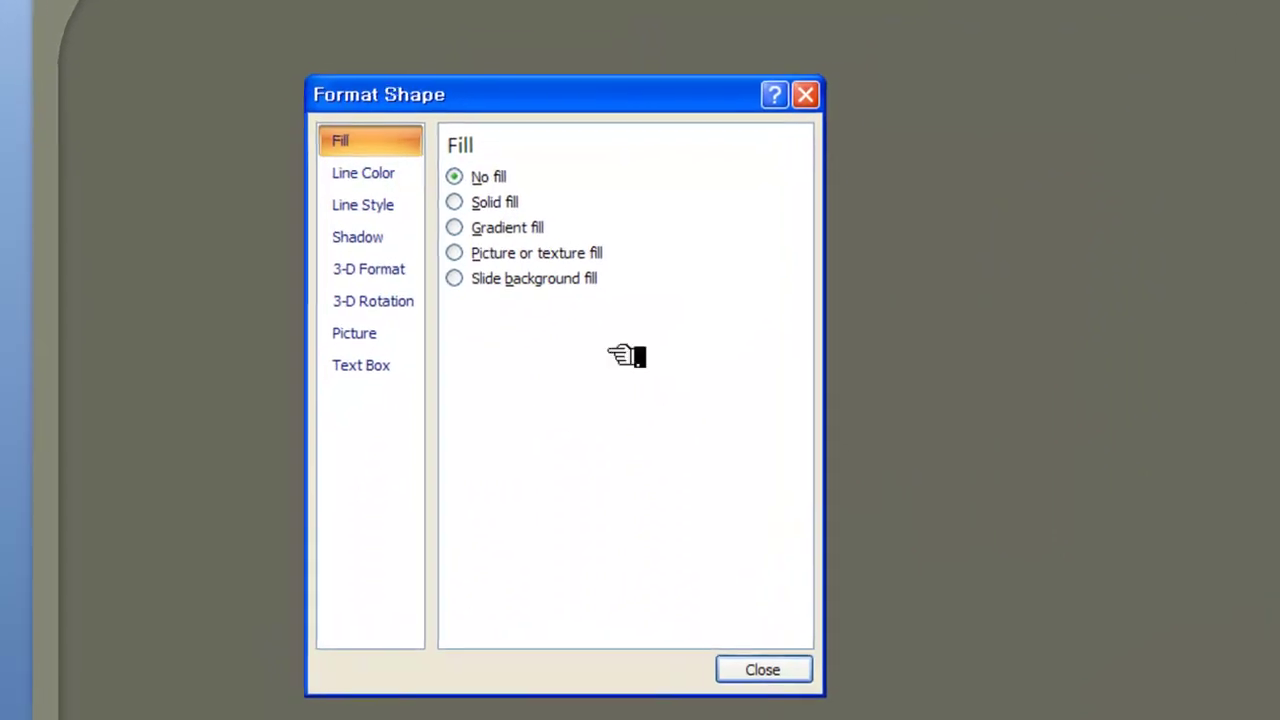
left_click(392, 162)
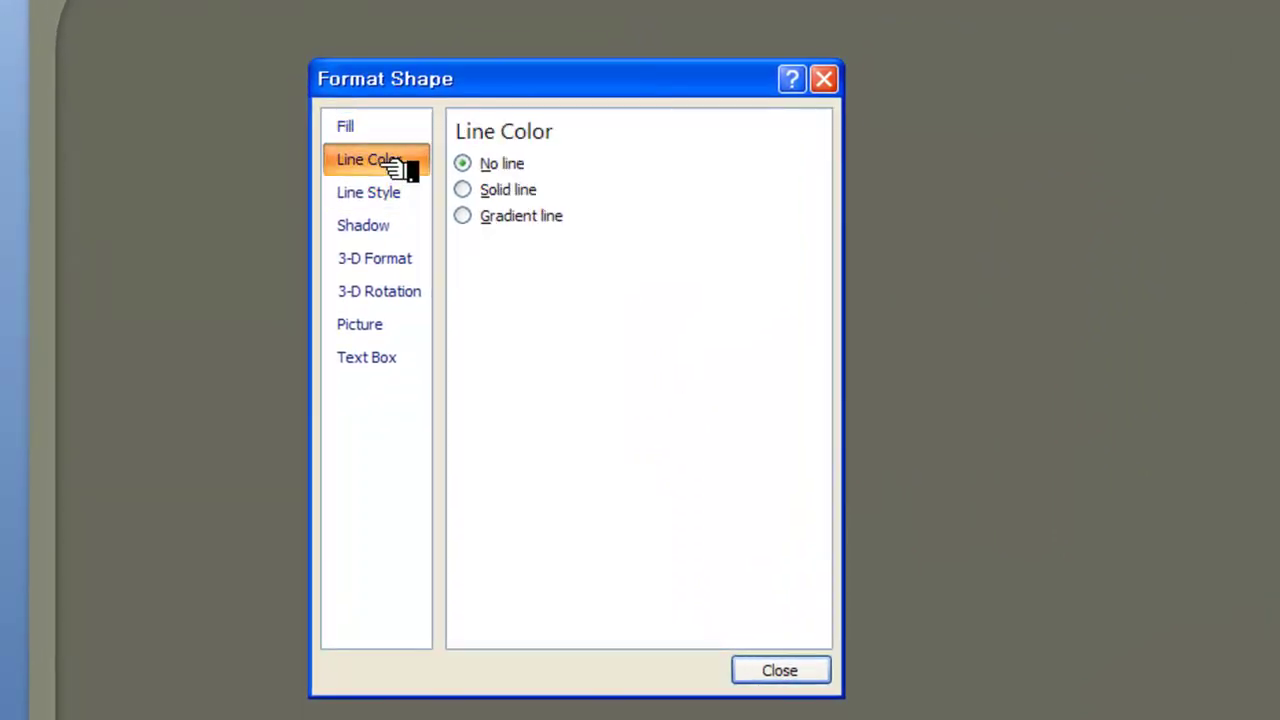
left_click(466, 190)
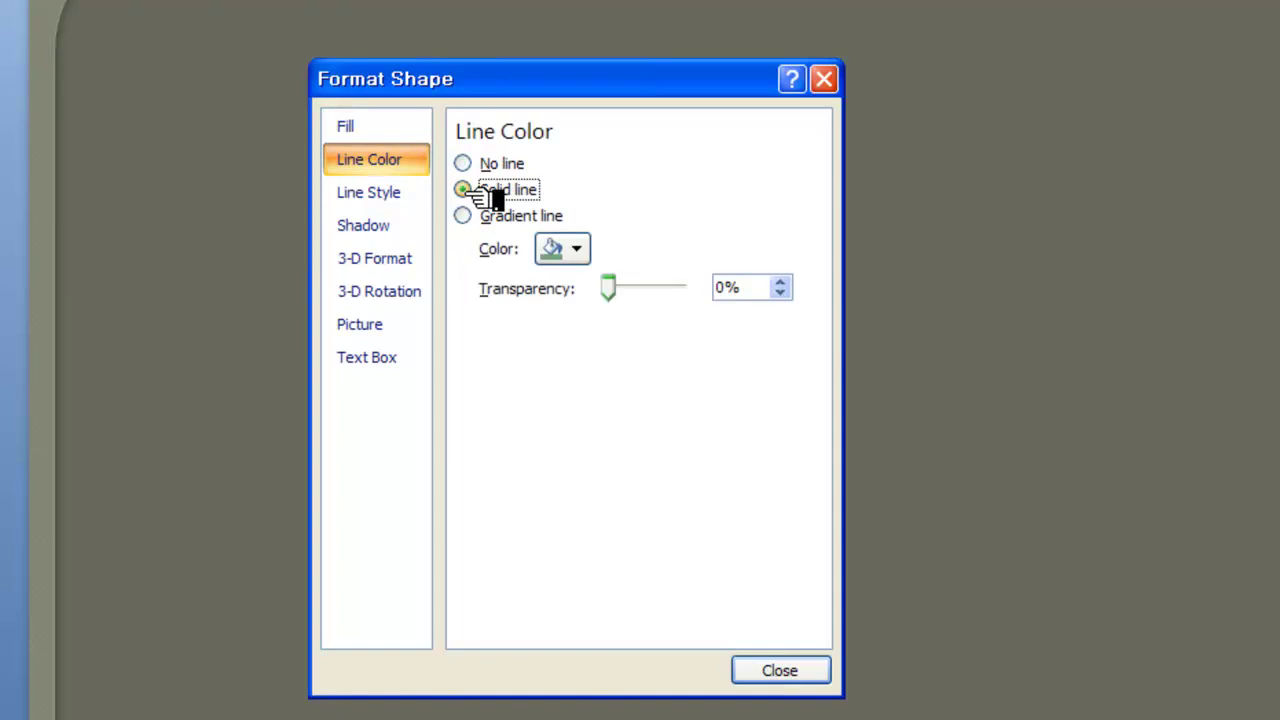
left_click(577, 250)
left_click(547, 307)
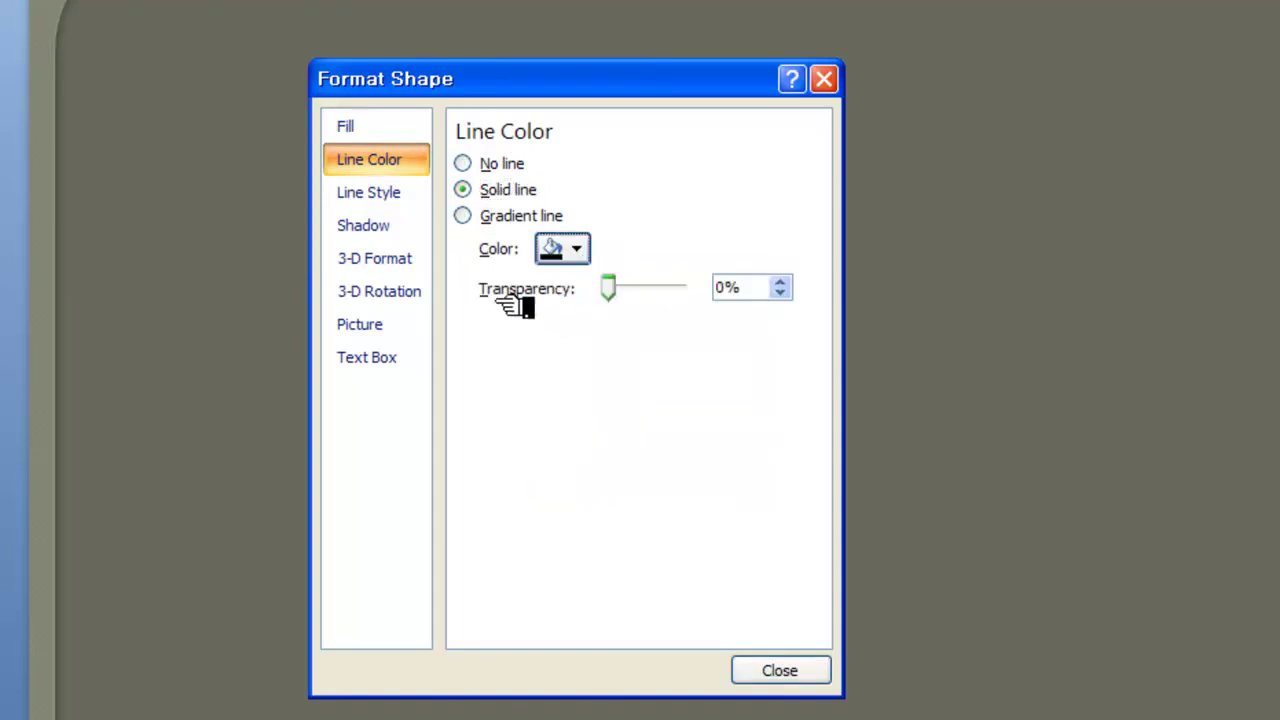
left_click(400, 194)
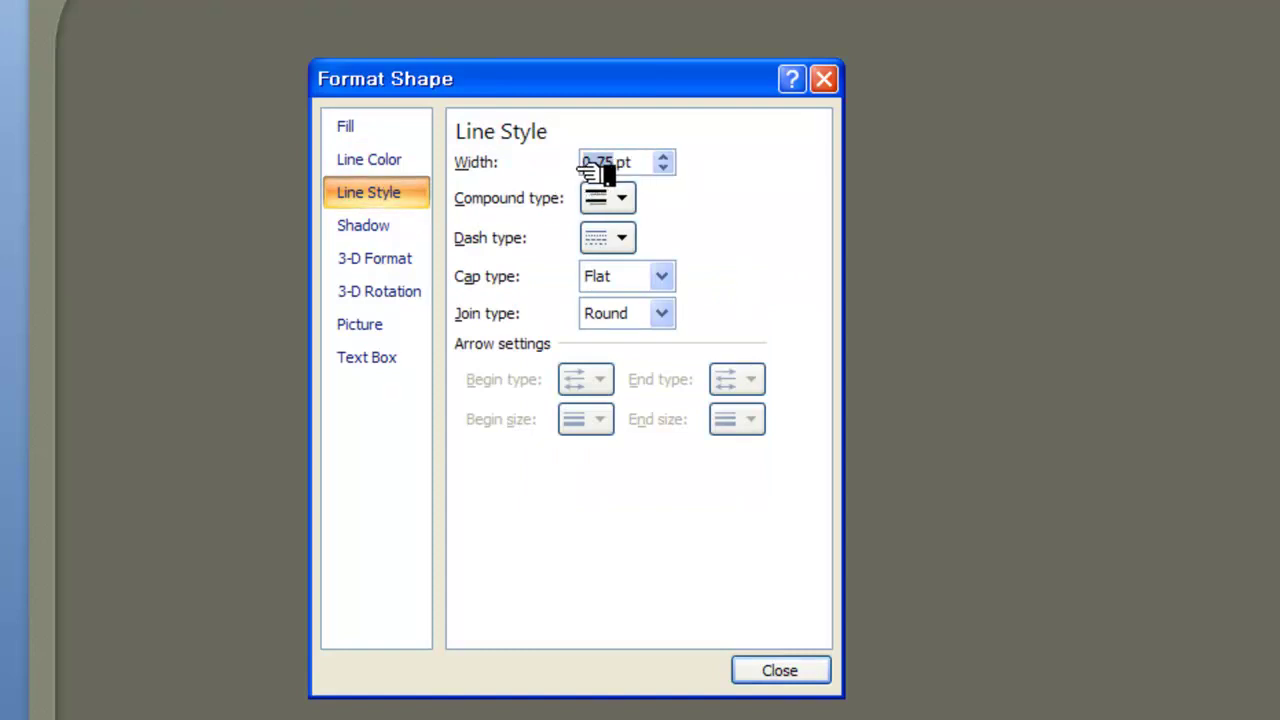
left_click(582, 165)
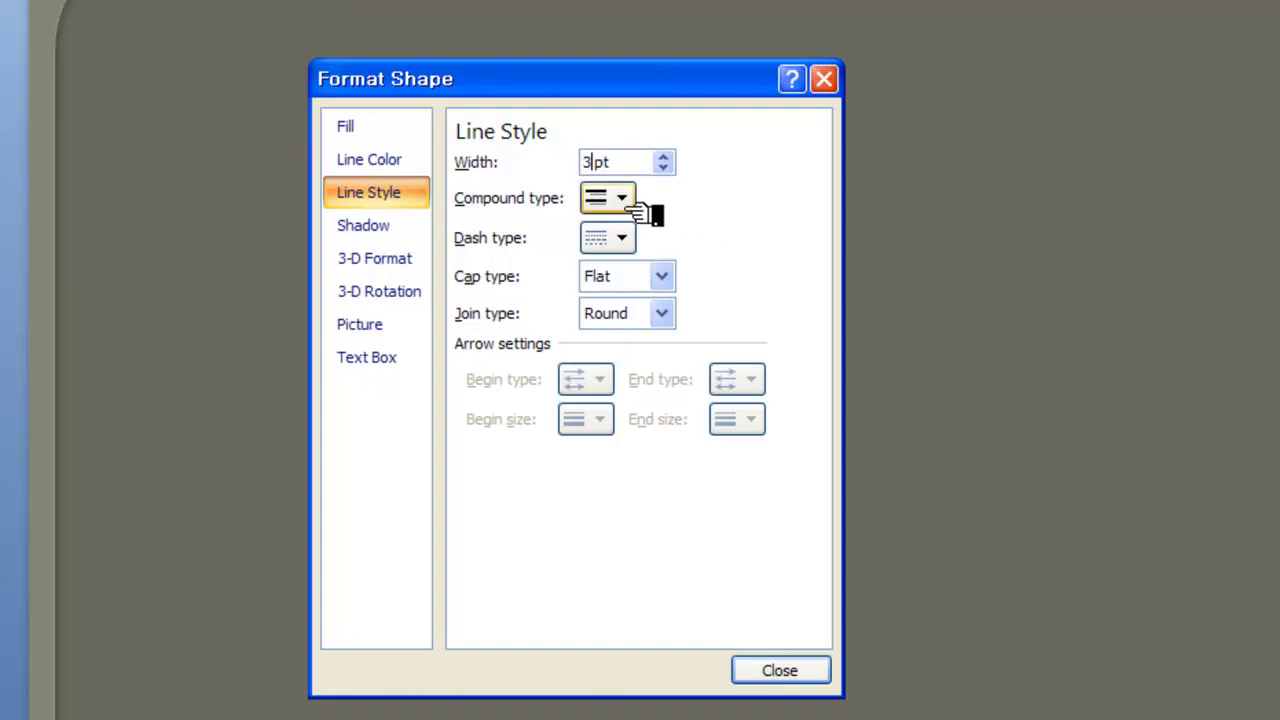
left_click(770, 672)
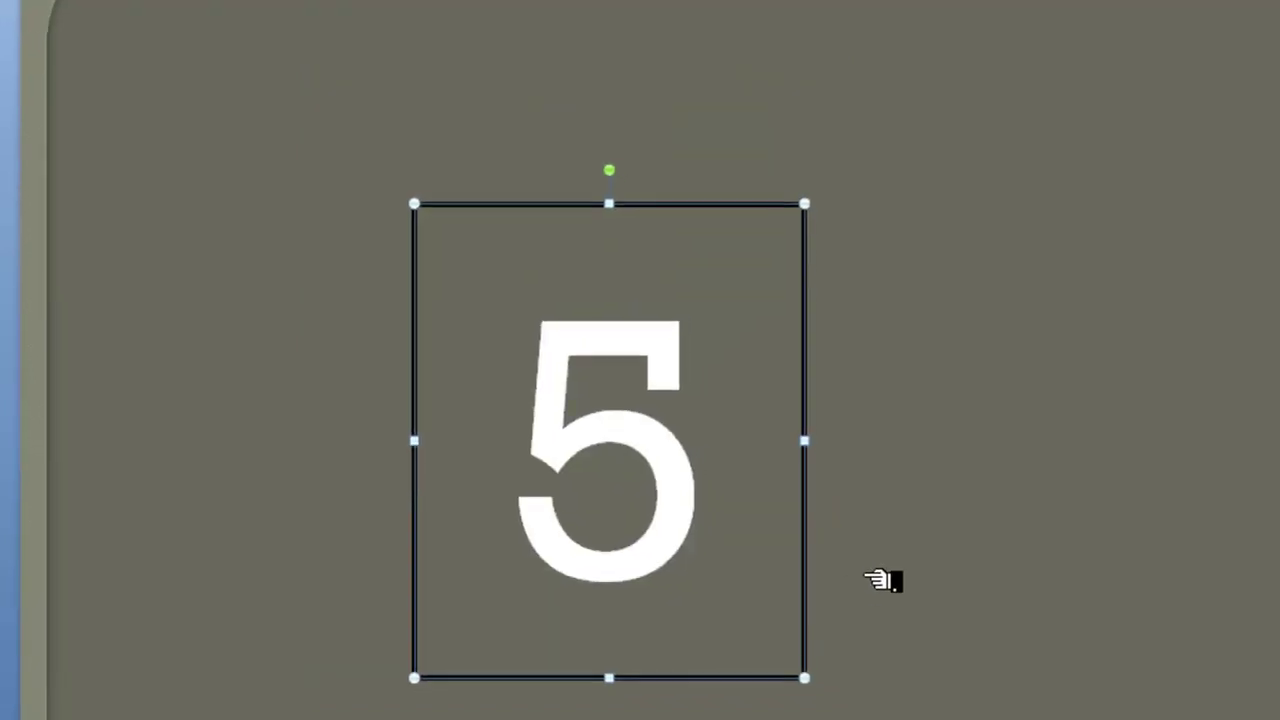
Move the outlined 5 box horizontally to the centre of the slide.
left_click(880, 578)
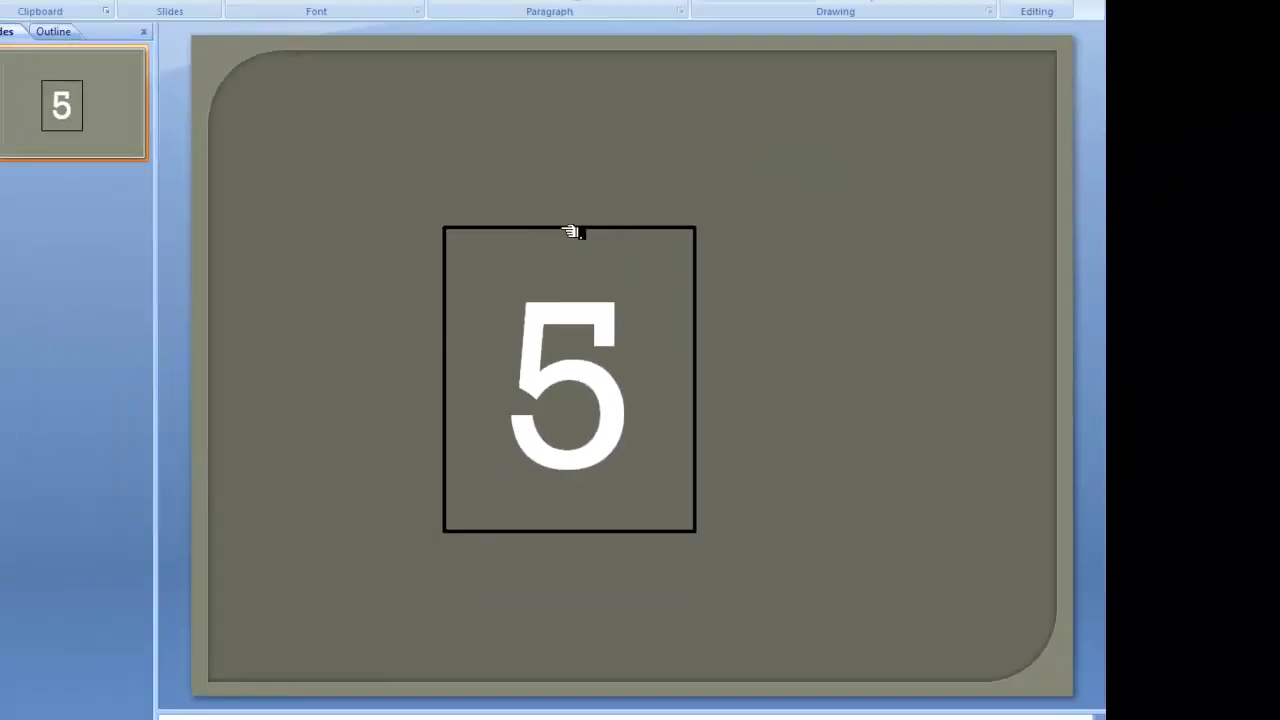
left_click(559, 191)
left_click_drag(640, 228, 702, 228)
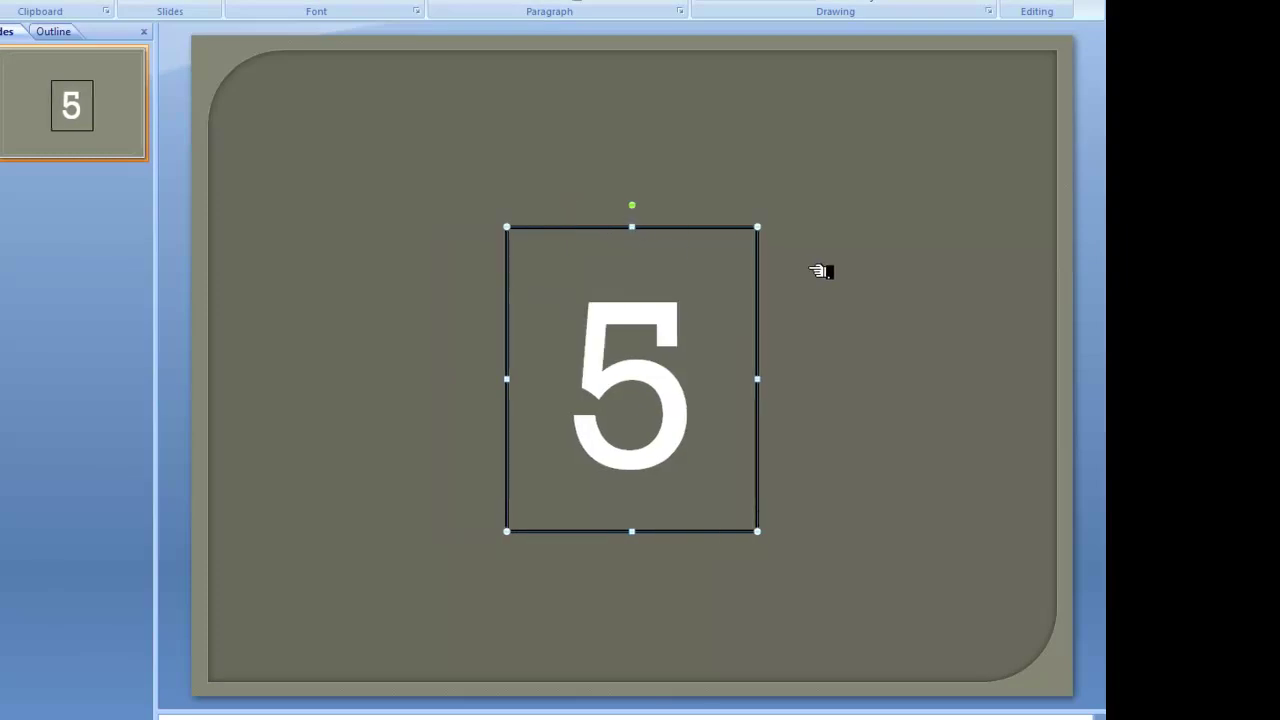
left_click(838, 281)
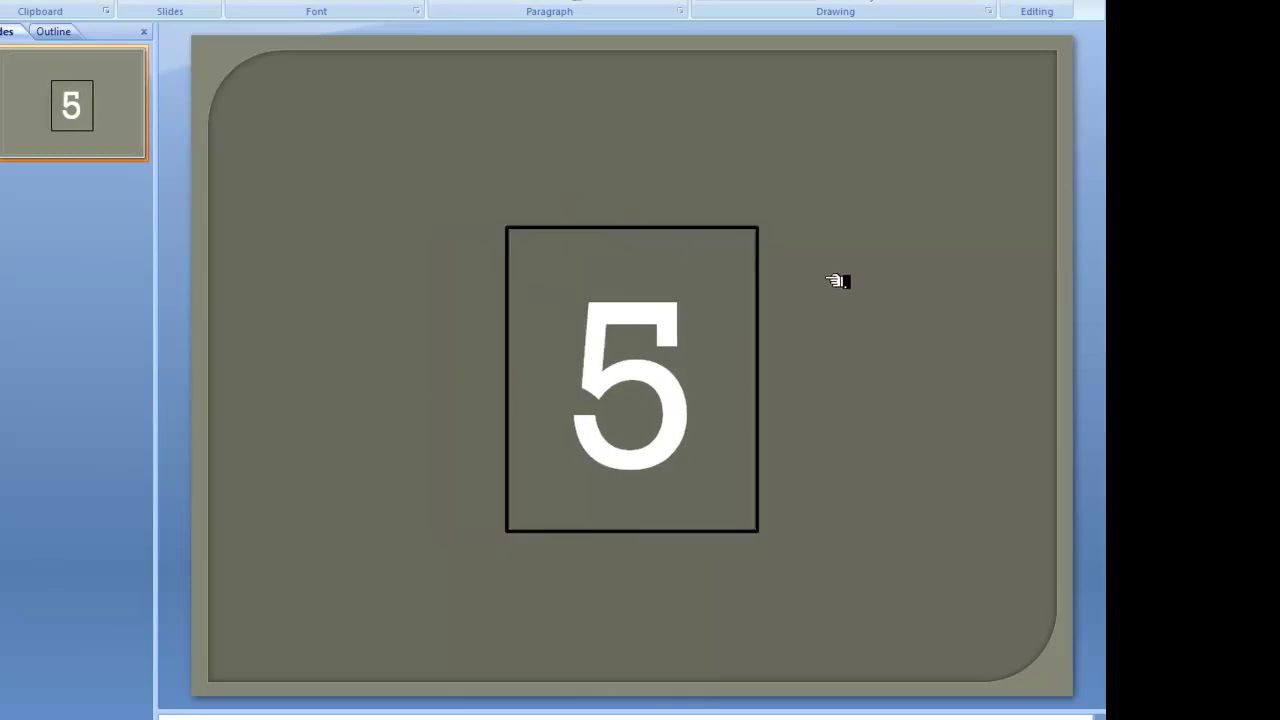
Add a Fade exit animation to the outlined 5 text box.
left_click(598, 228)
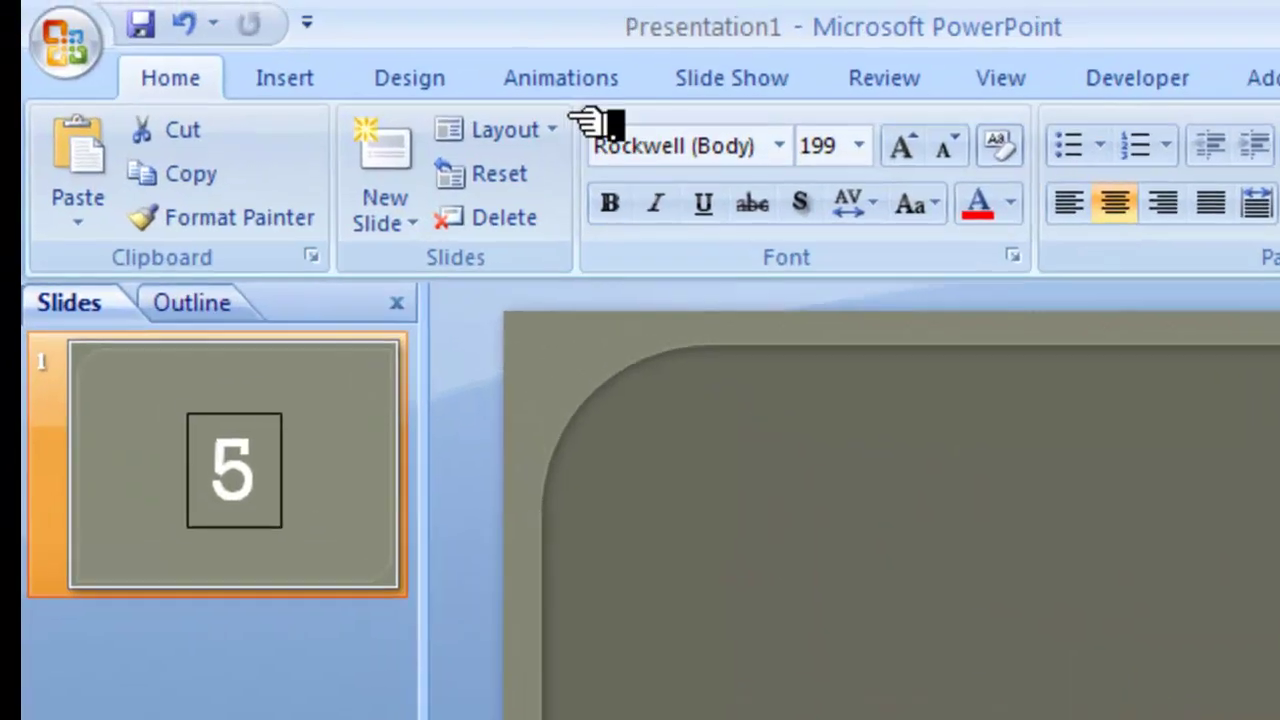
left_click(219, 0)
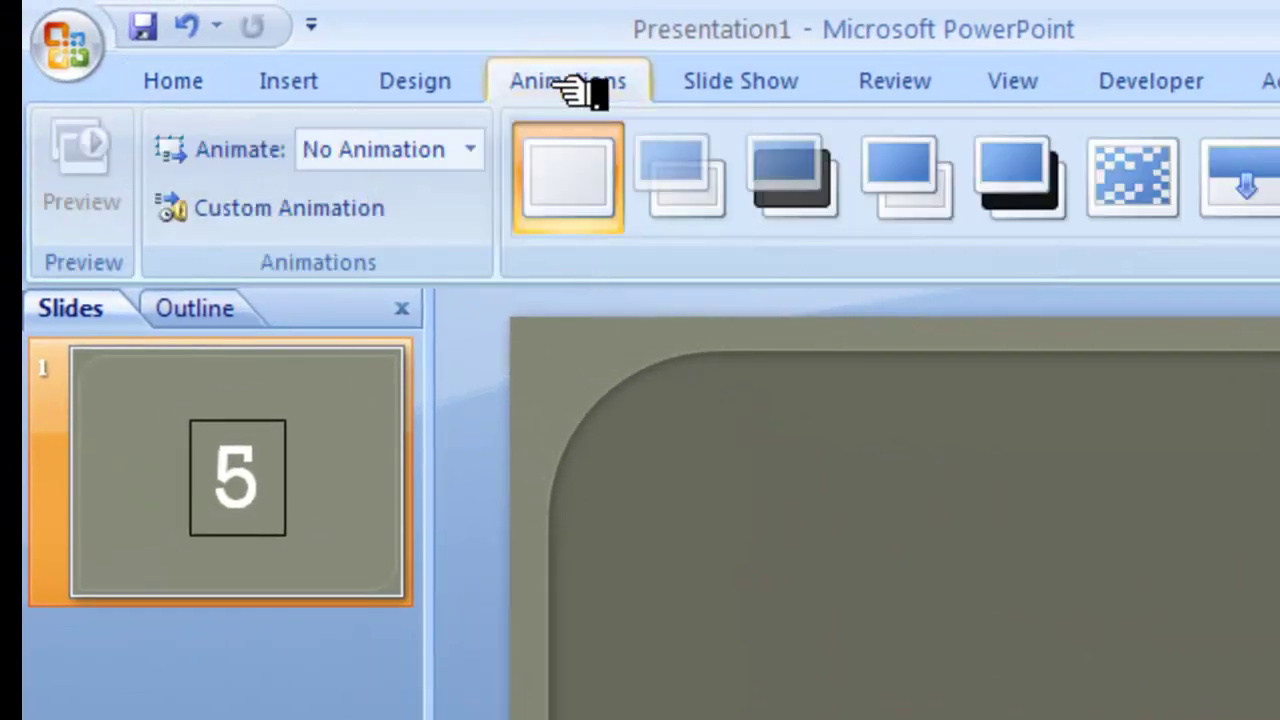
left_click(346, 206)
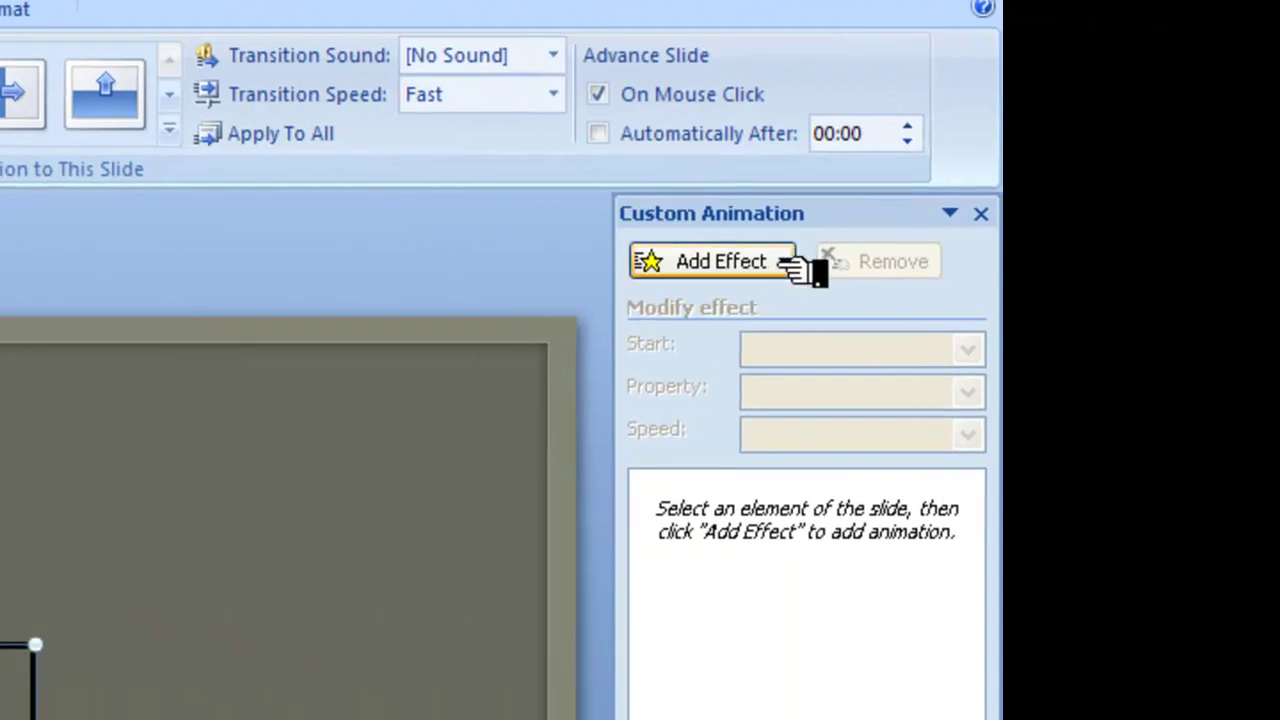
left_click(790, 264)
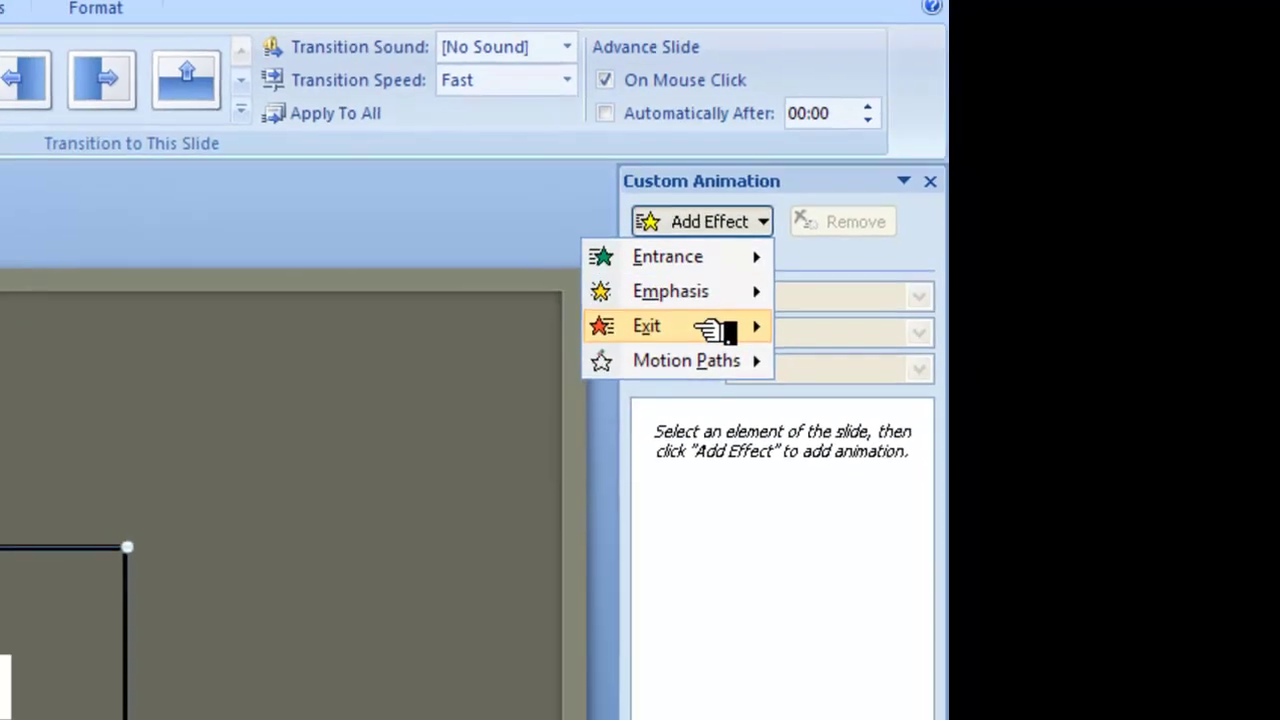
mouse_move(728, 391)
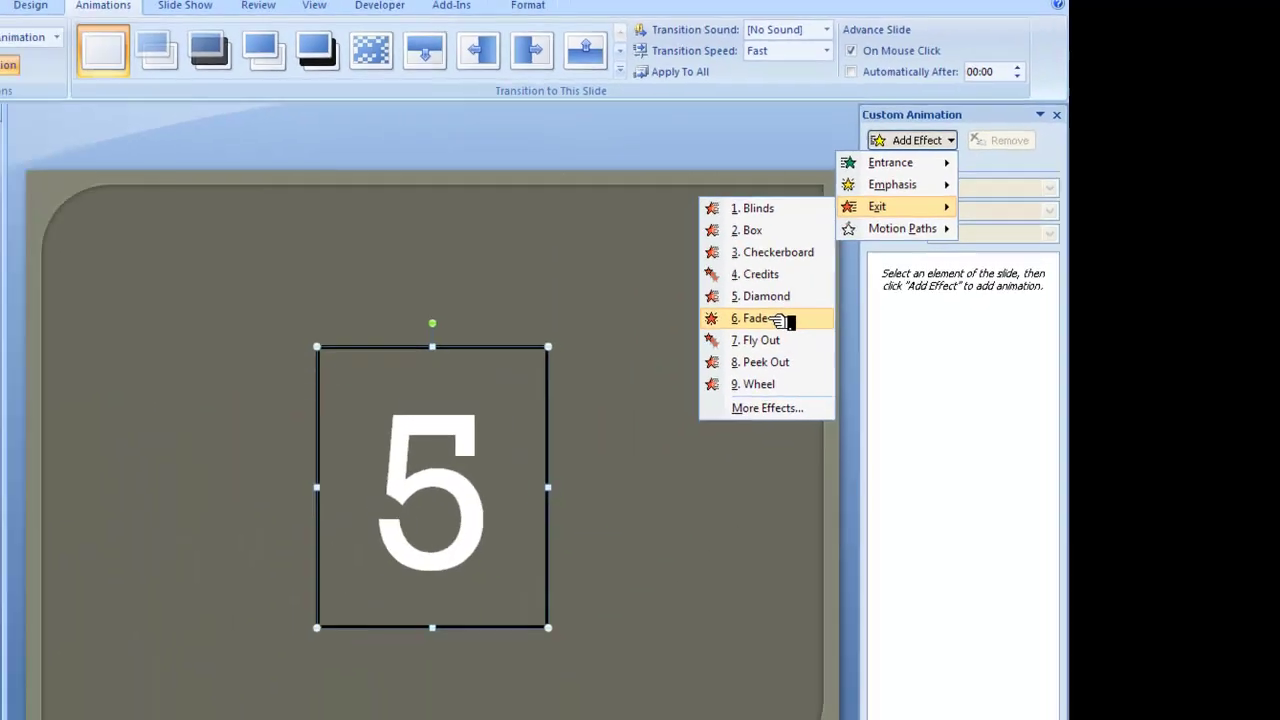
left_click(598, 431)
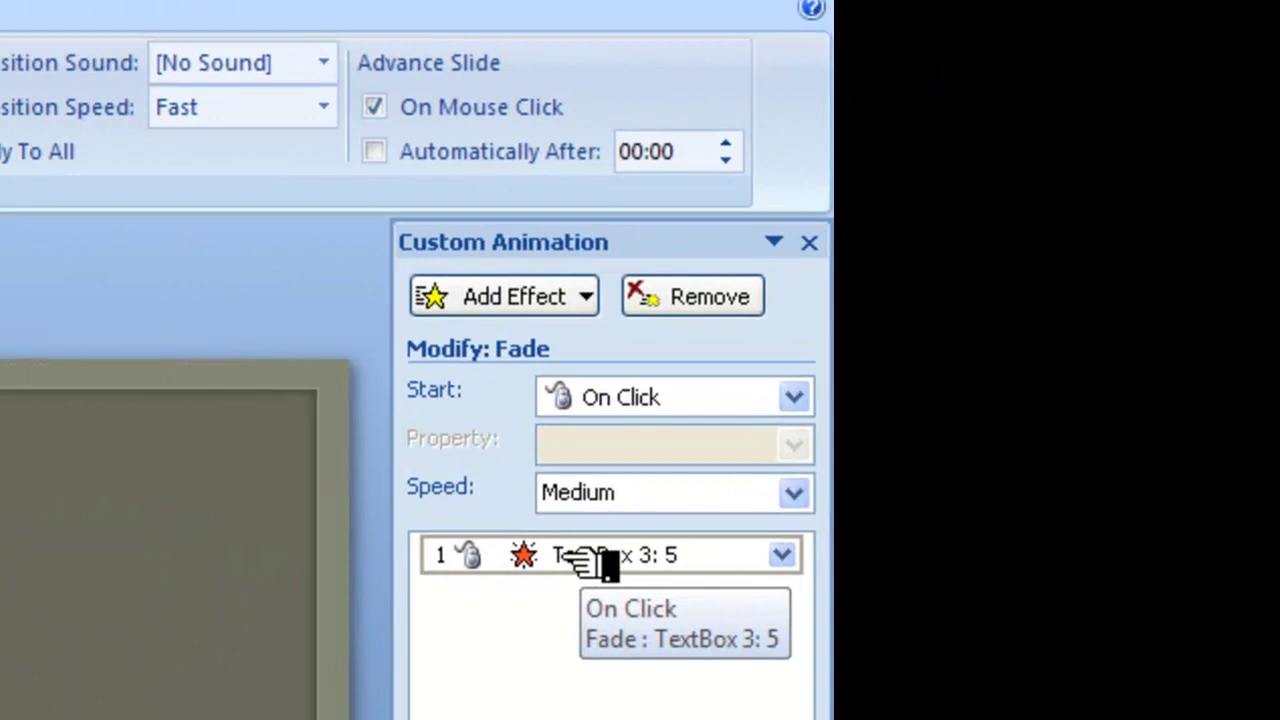
Set the speed of the text box's Fade animation to 1 second in its timing options.
double_click(598, 560)
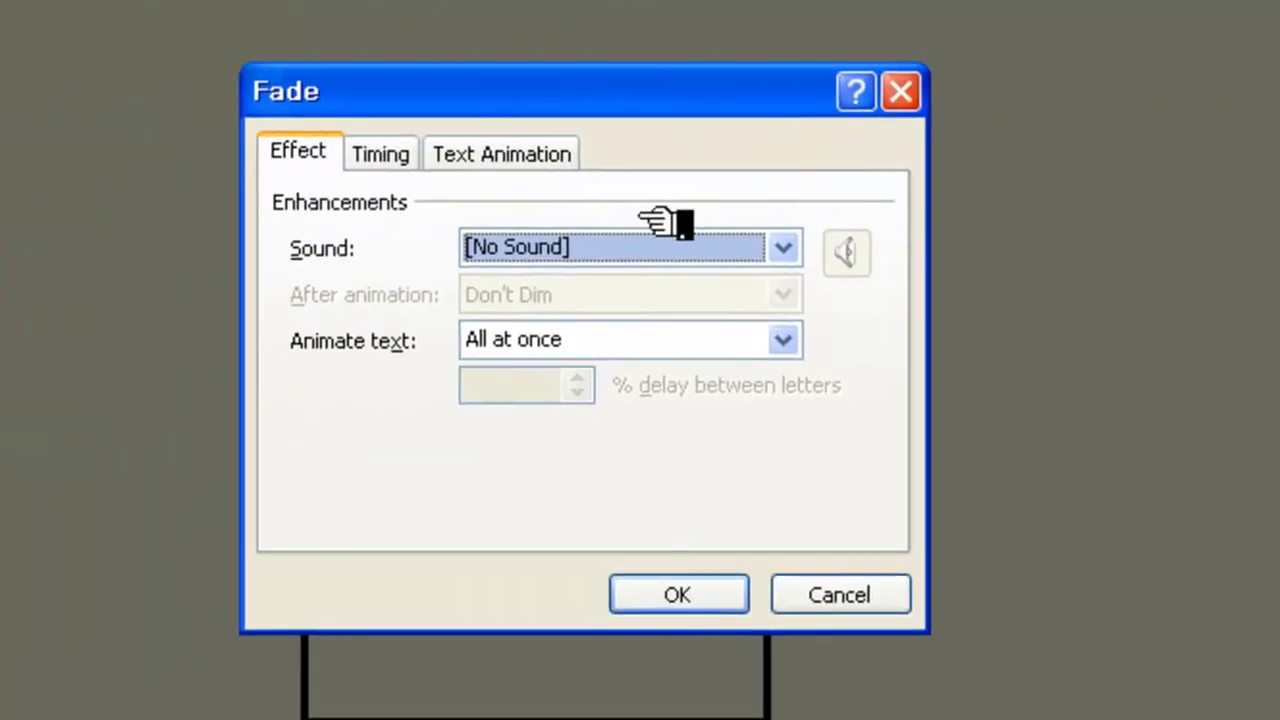
left_click(395, 157)
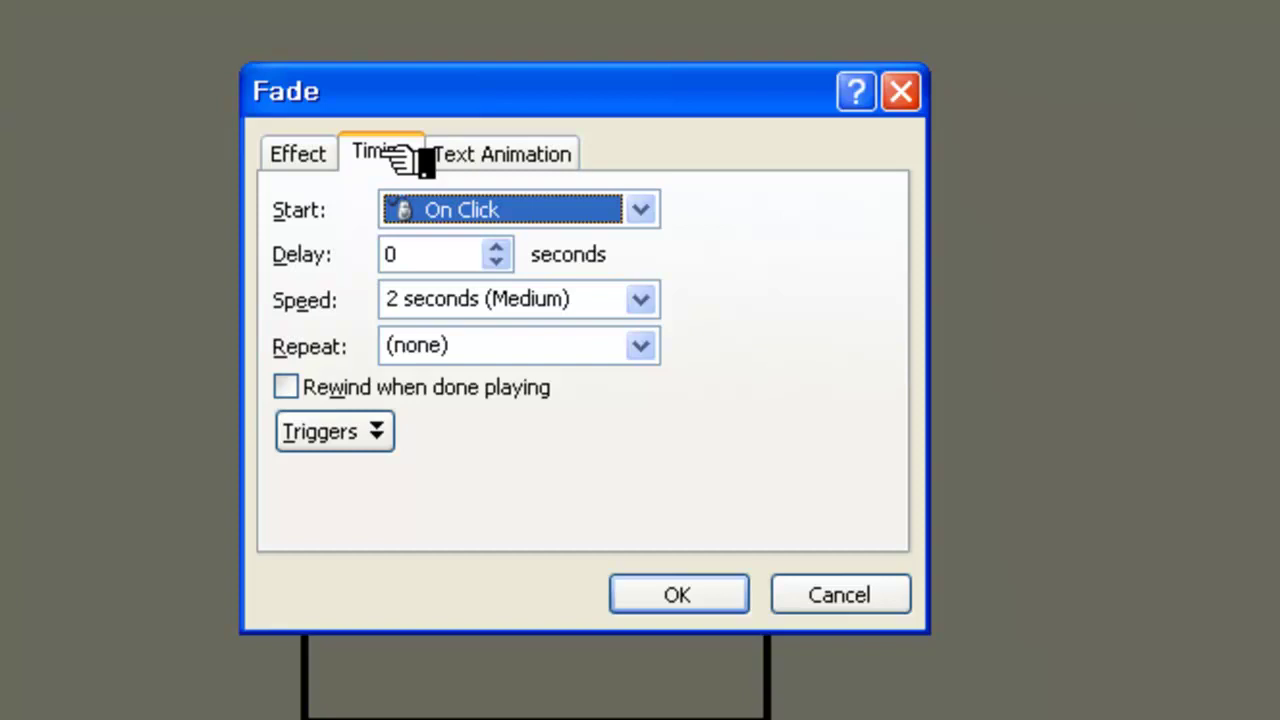
left_click(640, 300)
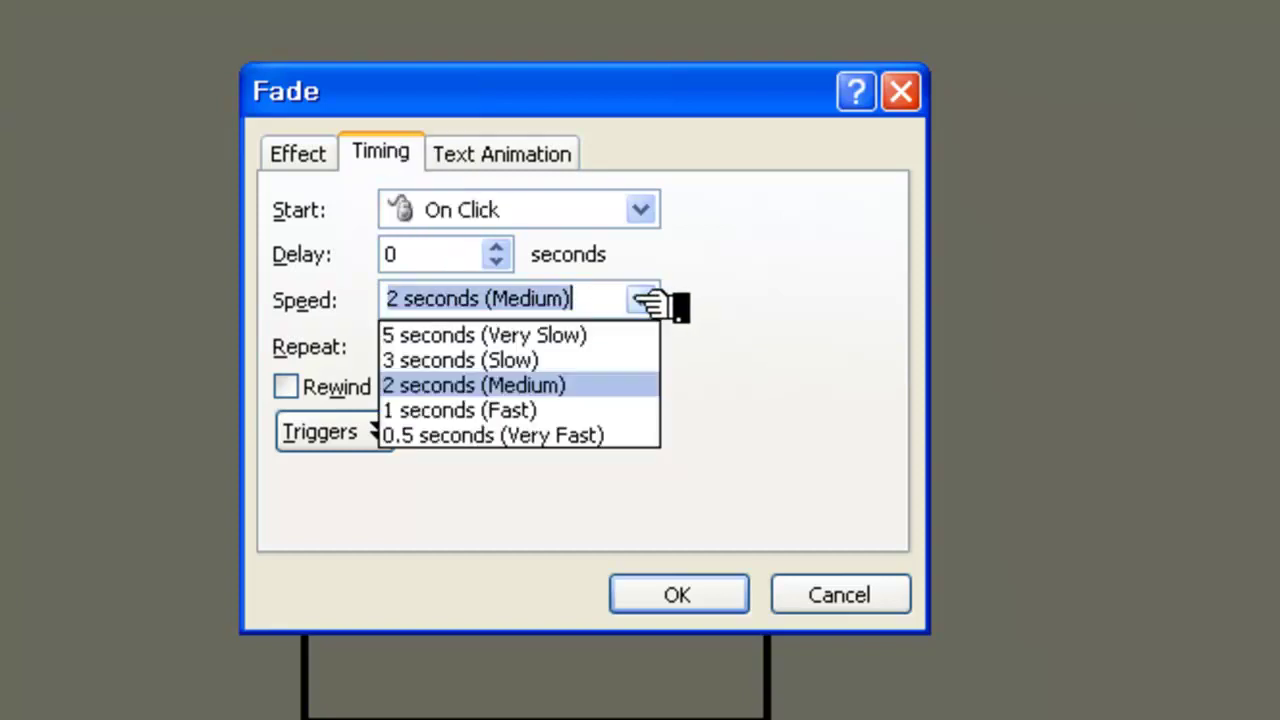
left_click(570, 410)
left_click(430, 298)
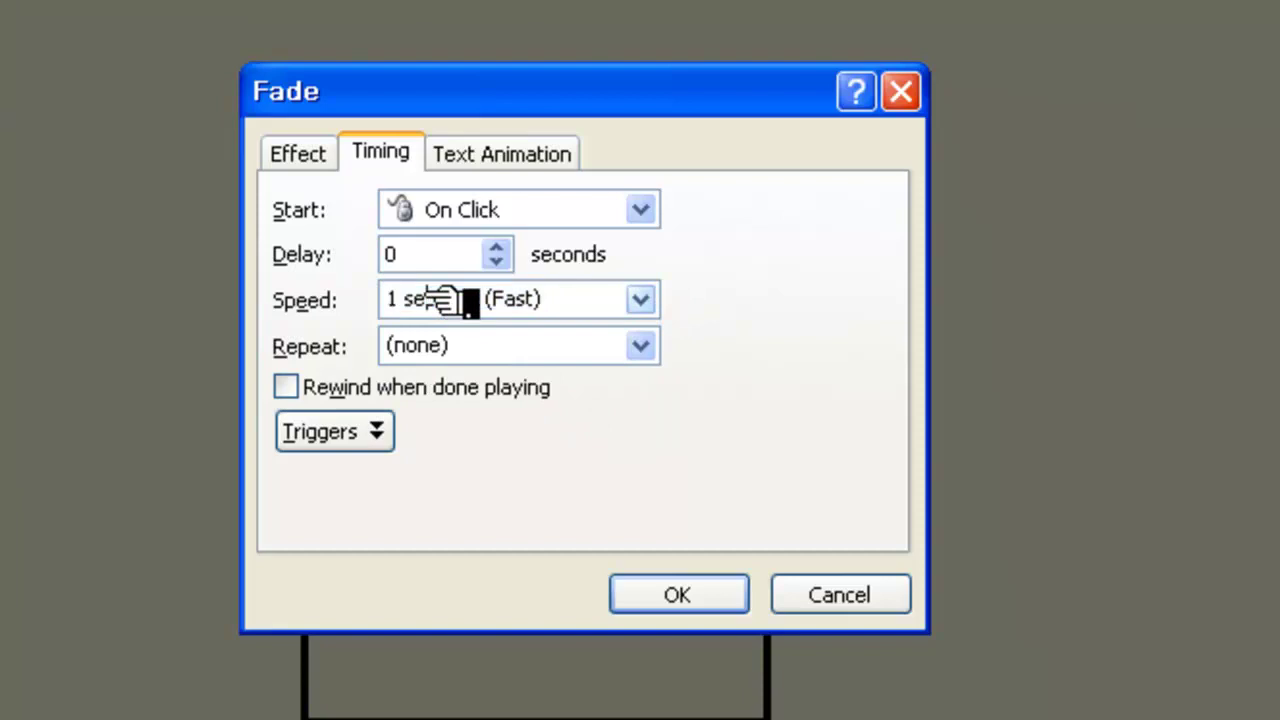
left_click_drag(403, 298, 568, 298)
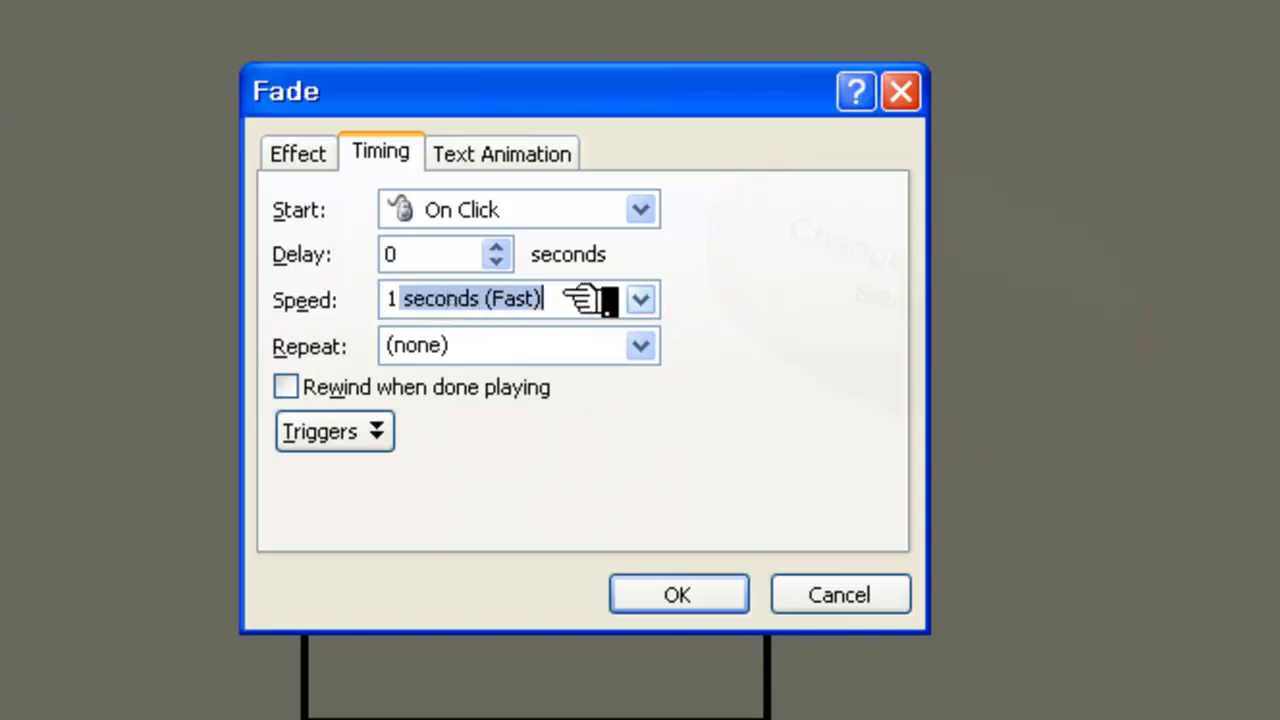
key("Delete")
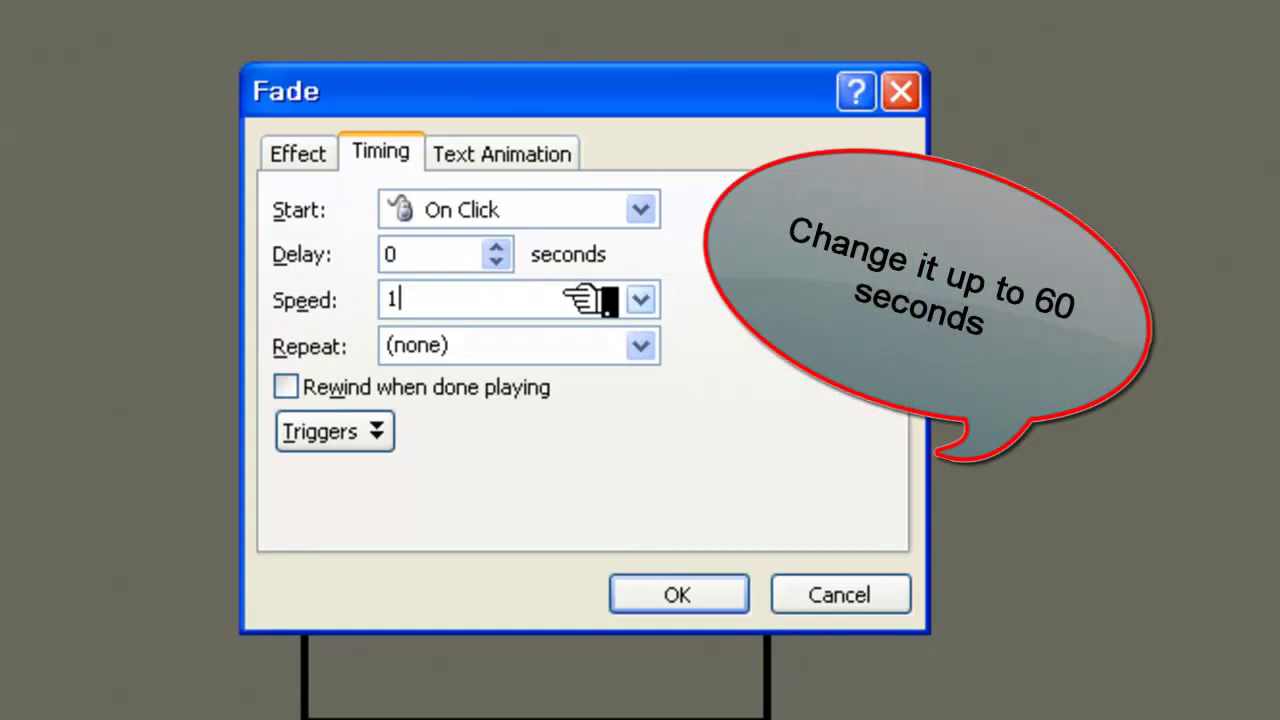
left_click(667, 594)
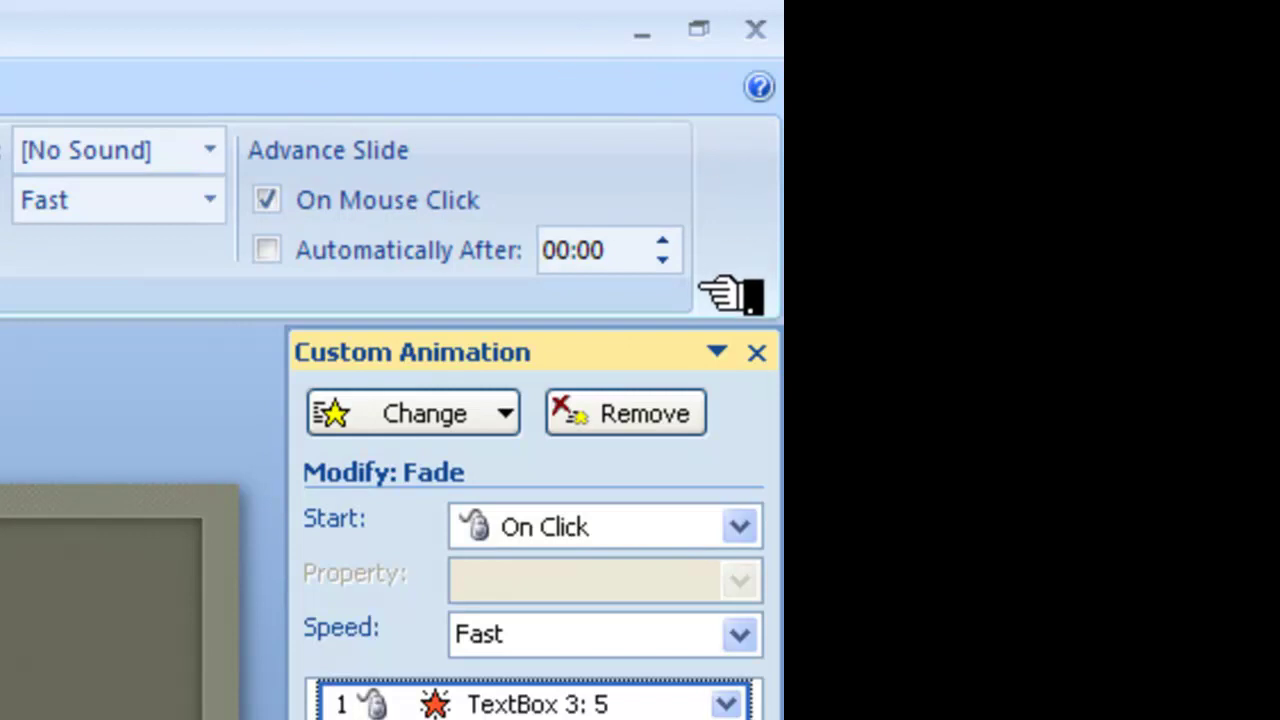
Set the slide to advance automatically after 00:01.
left_click(268, 250)
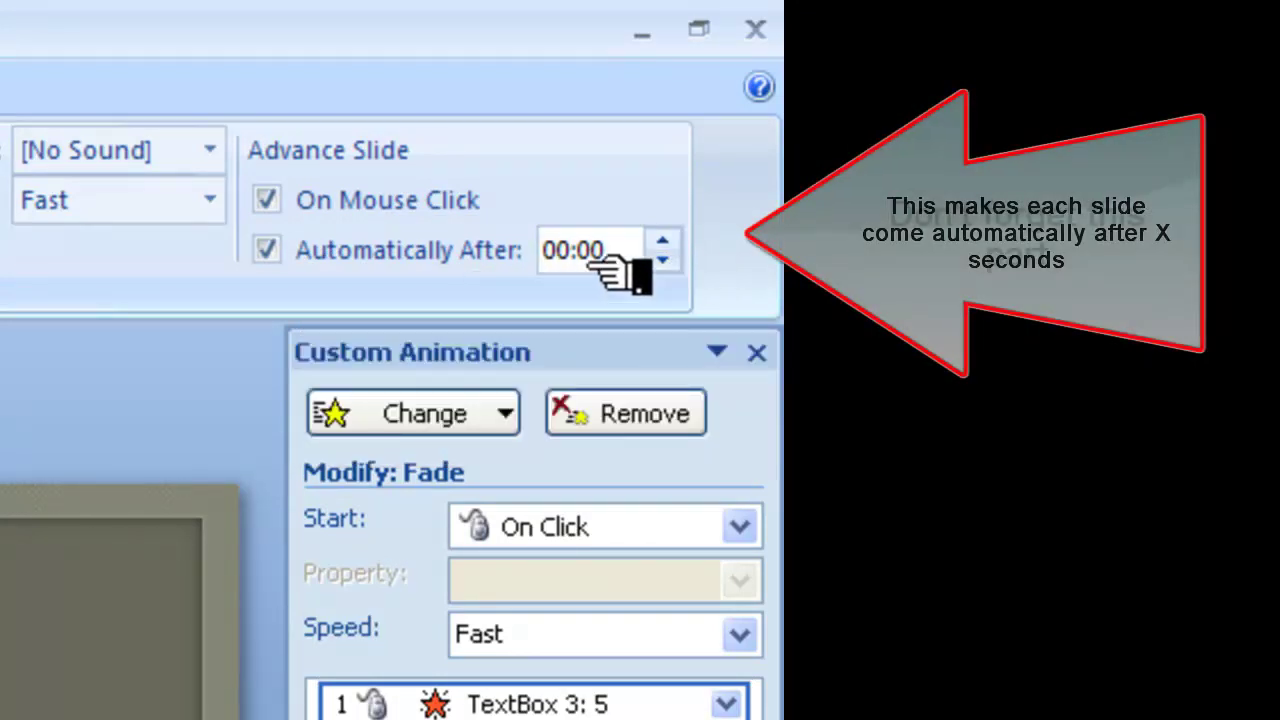
left_click(662, 242)
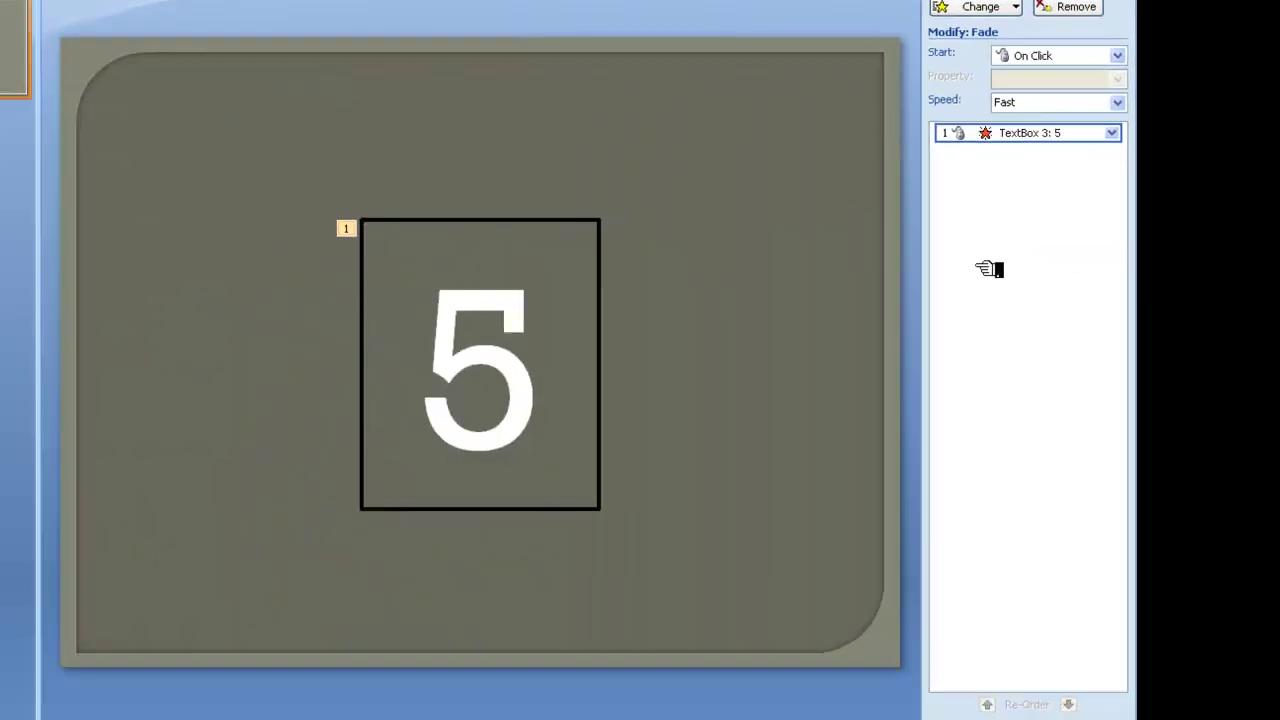
left_click(977, 683)
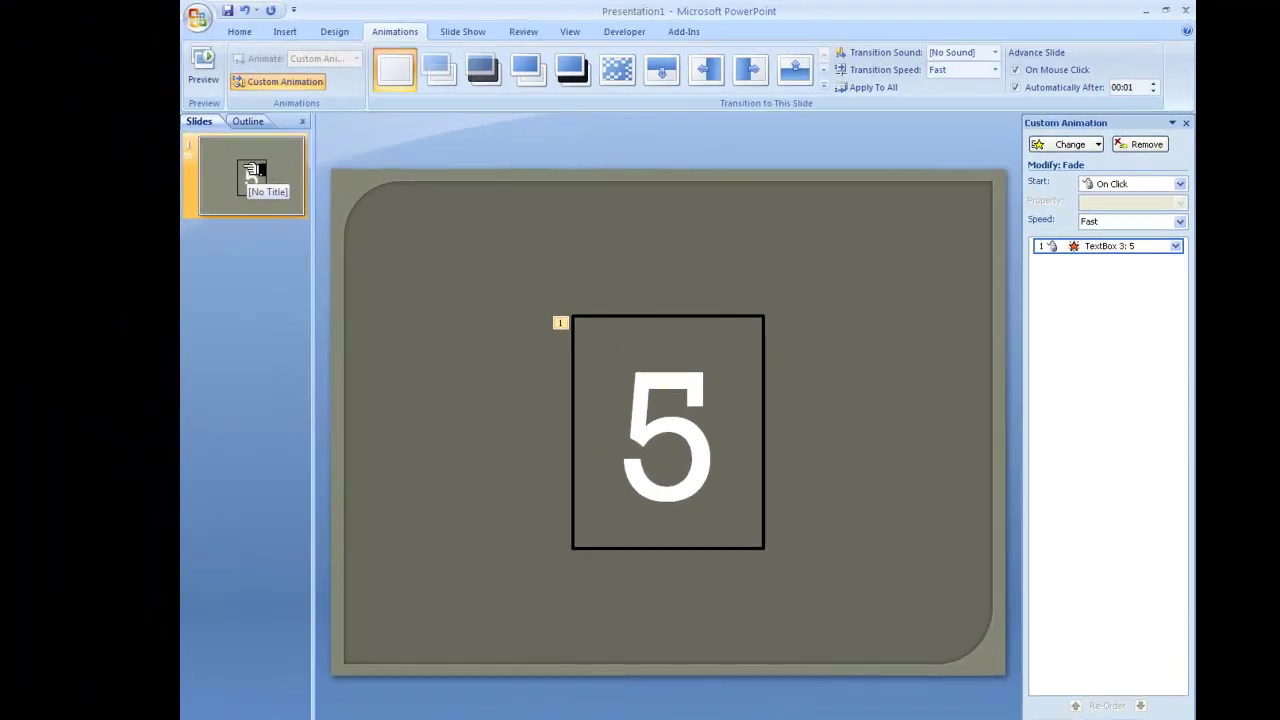
Duplicate the finished 5 slide four times to make five identical slides in total.
right_click(254, 172)
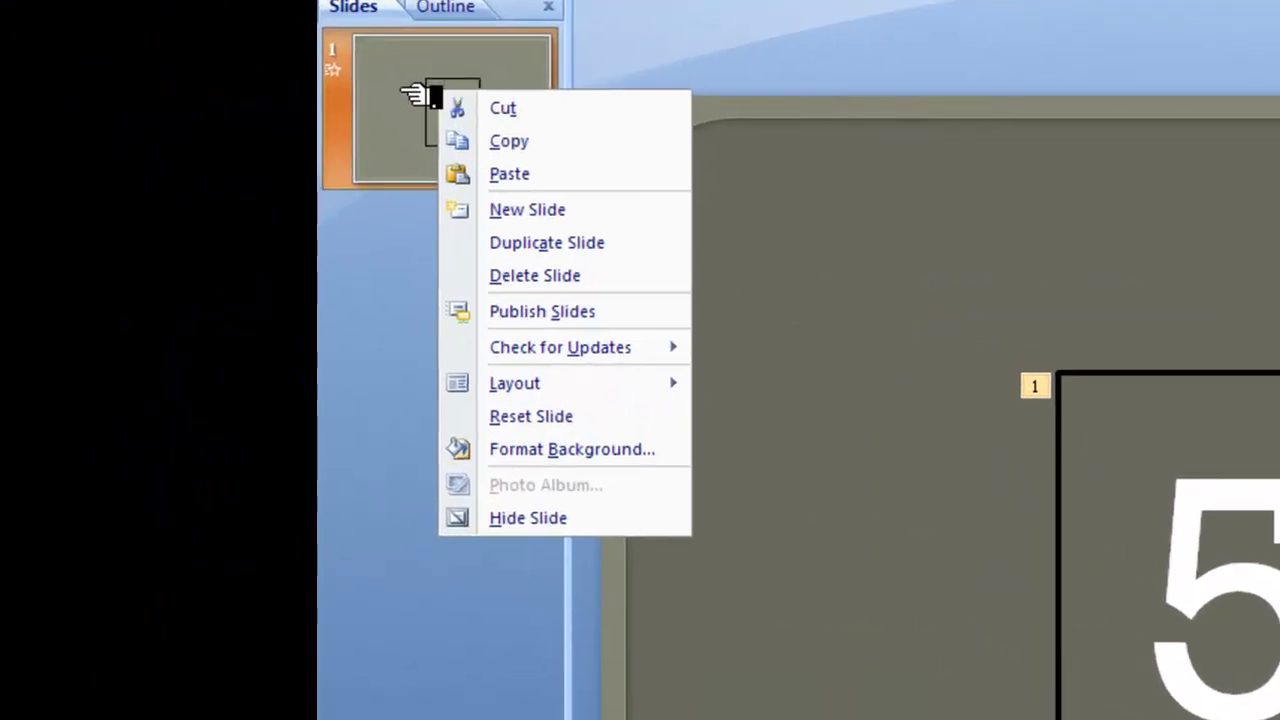
left_click(475, 243)
right_click(480, 246)
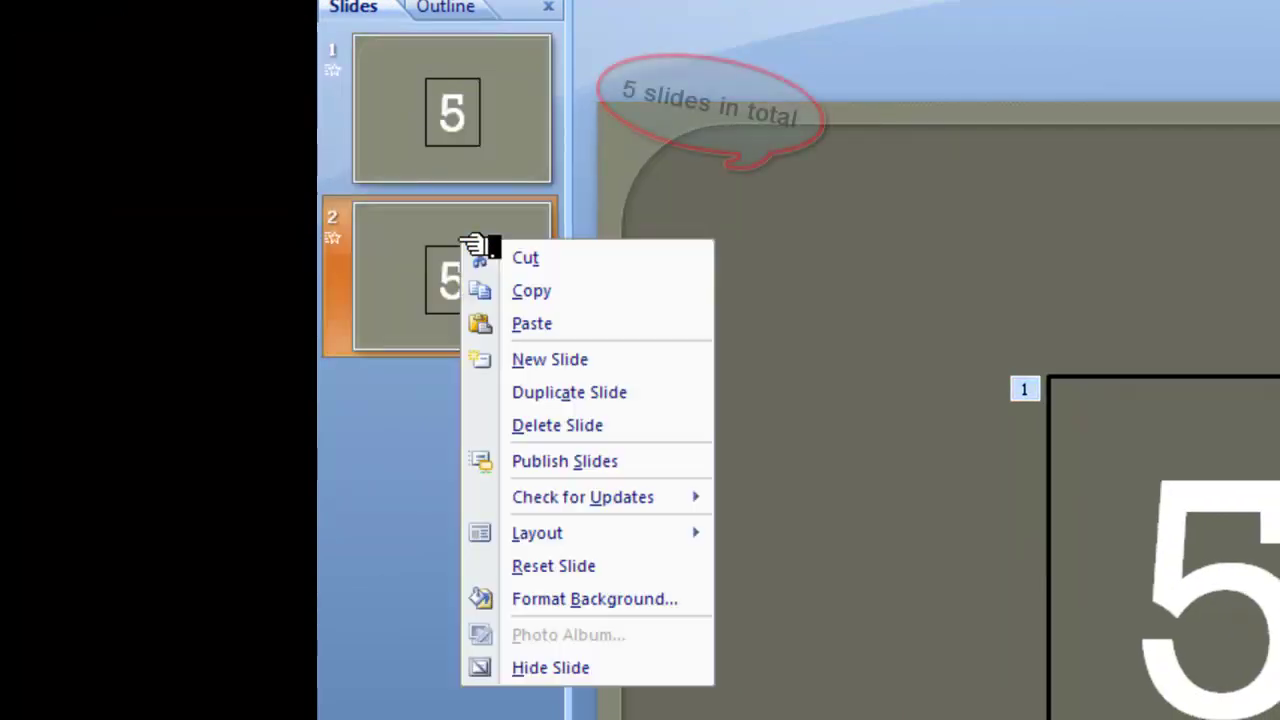
left_click(560, 393)
right_click(494, 296)
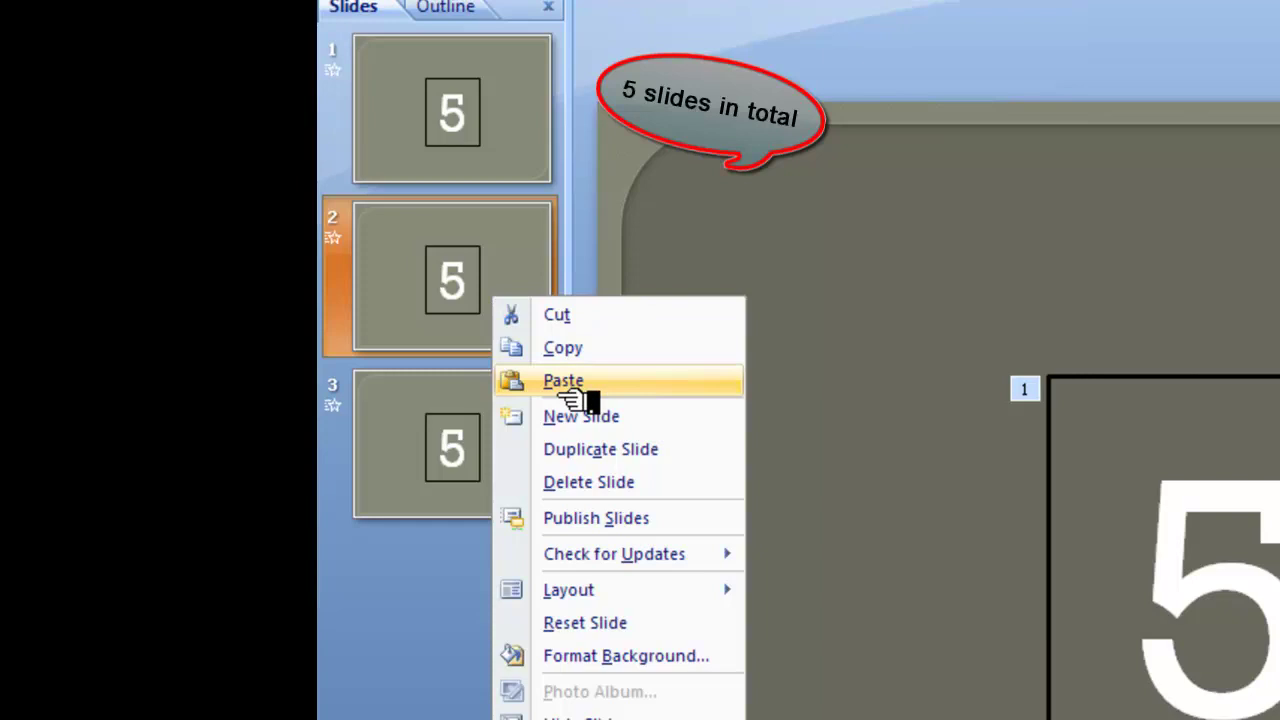
left_click(597, 452)
right_click(460, 280)
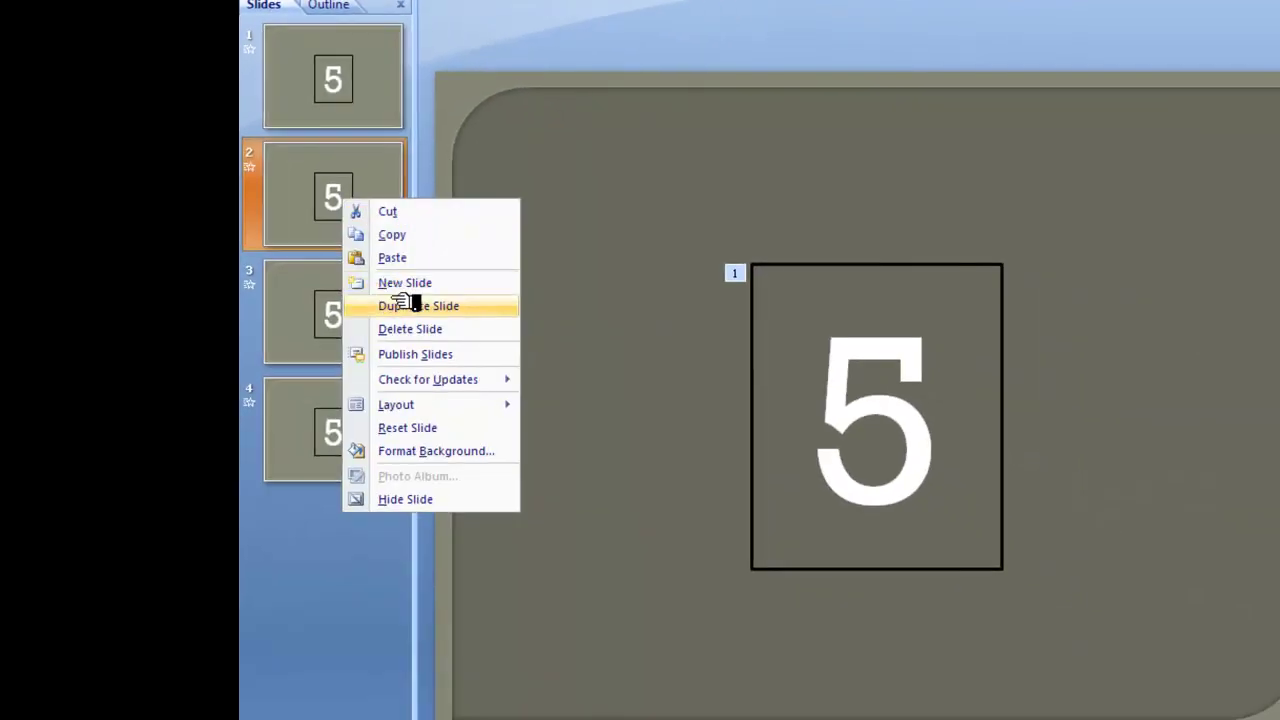
left_click(405, 306)
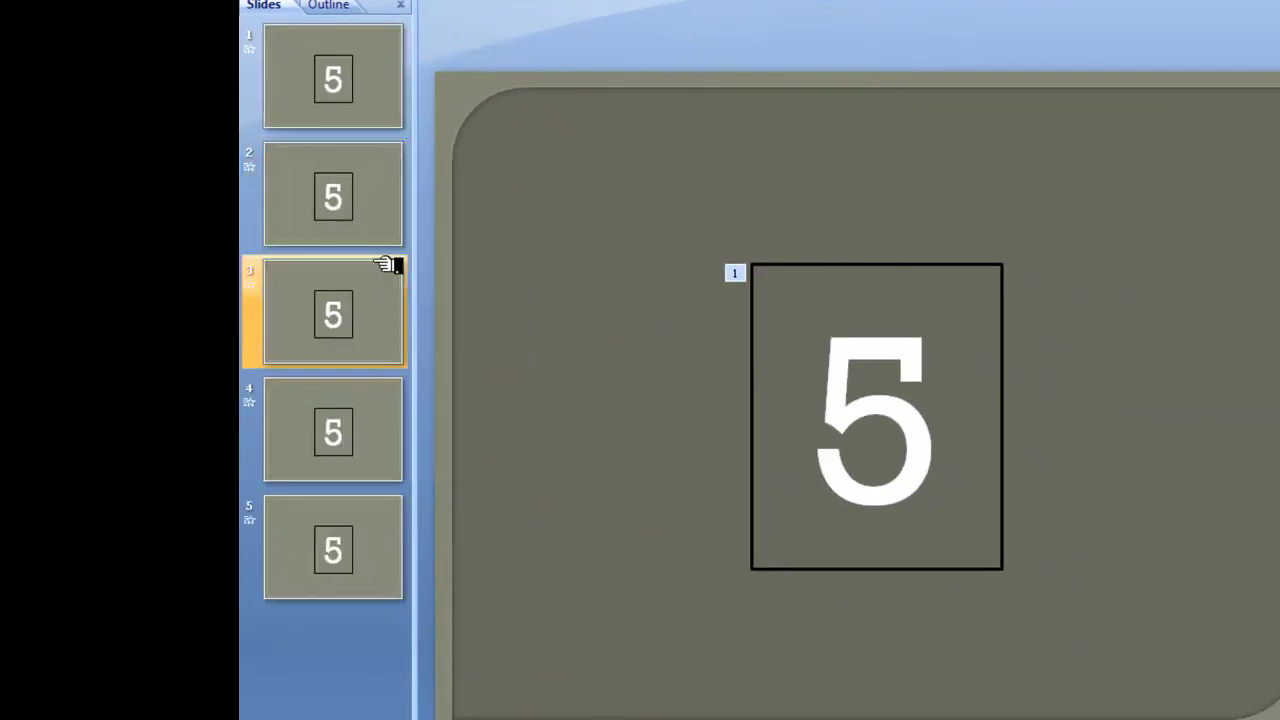
Replace the number in the second slide's box with 4.
left_click(346, 200)
left_click(840, 416)
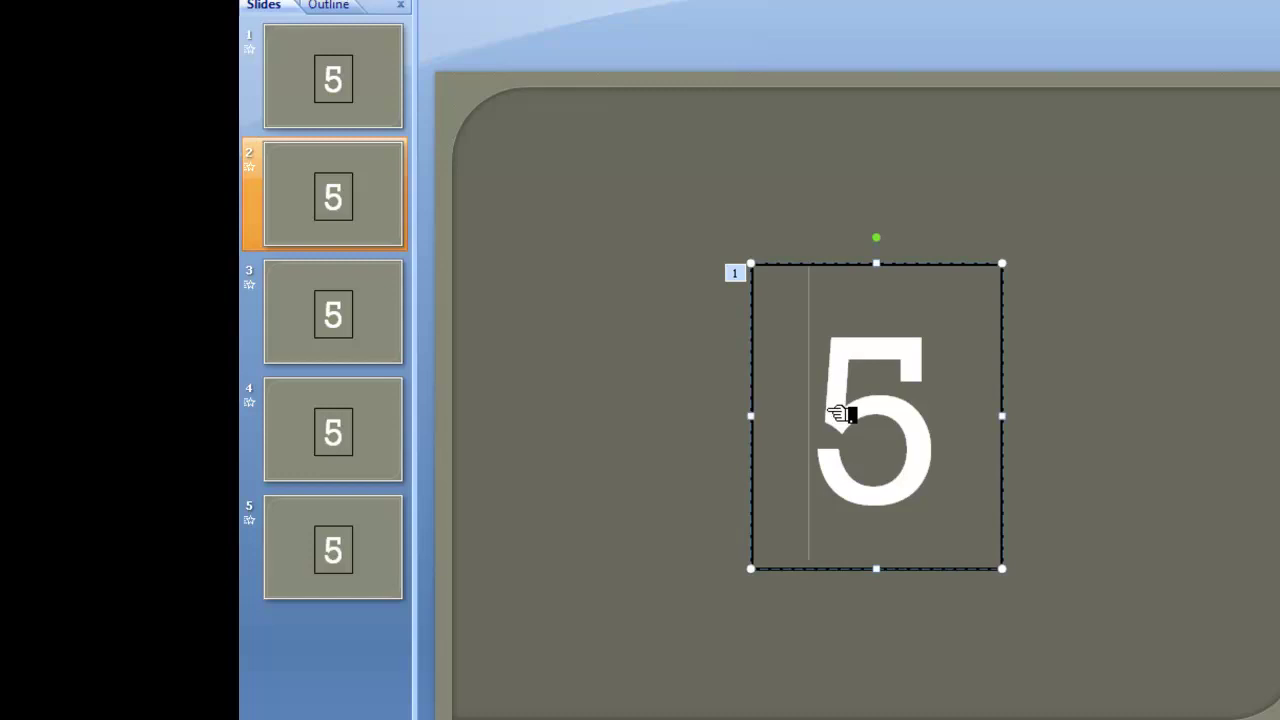
key("Delete")
type("4")
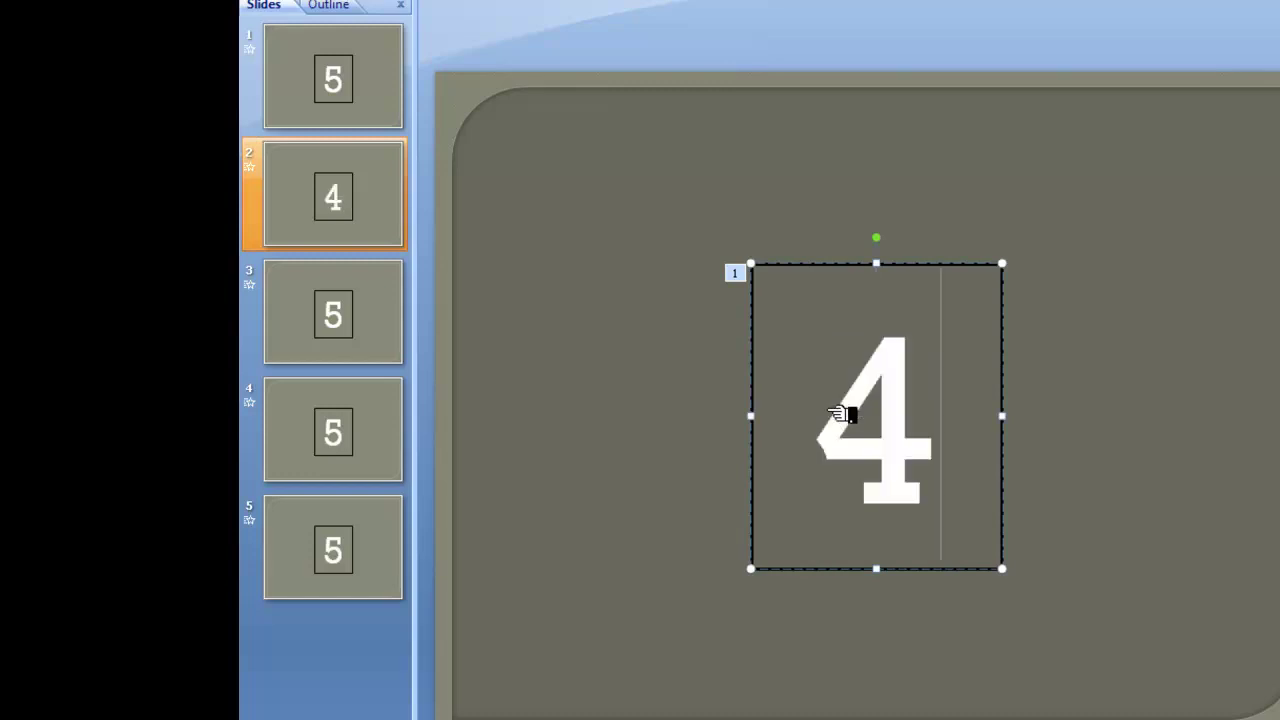
Replace the number in the third slide's box with 3.
left_click(313, 345)
left_click(840, 395)
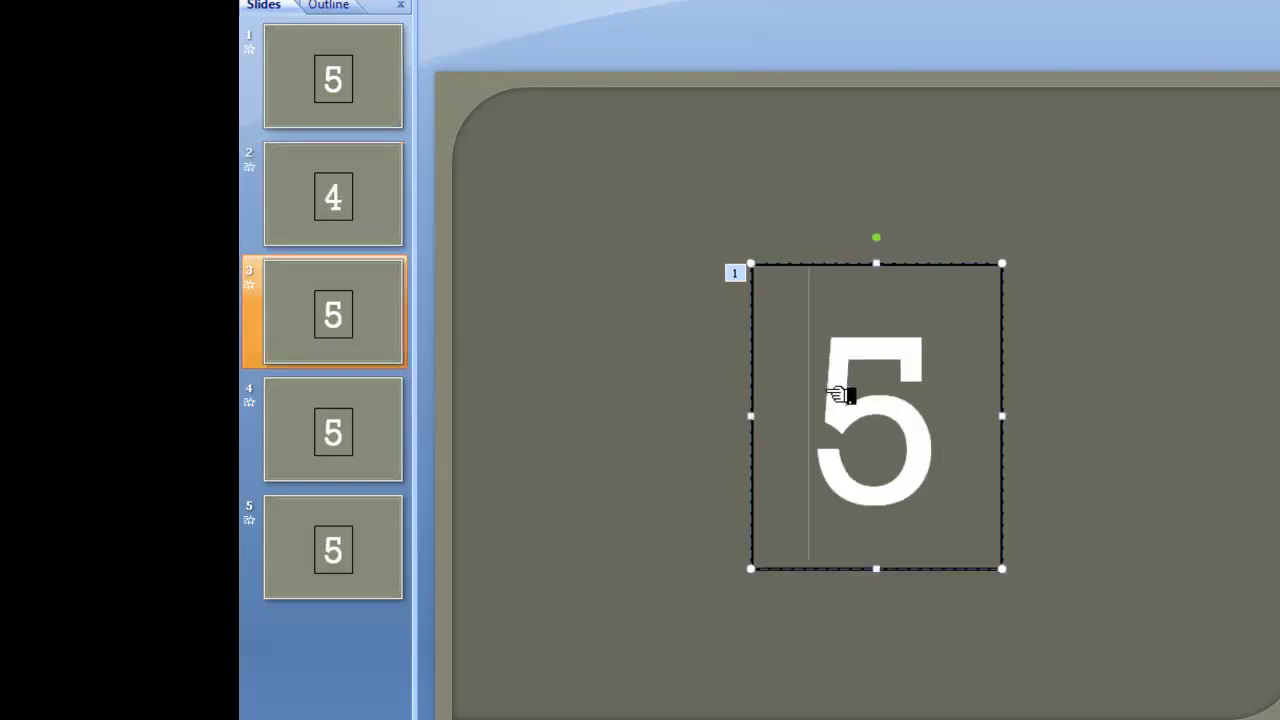
key("Delete")
type("3")
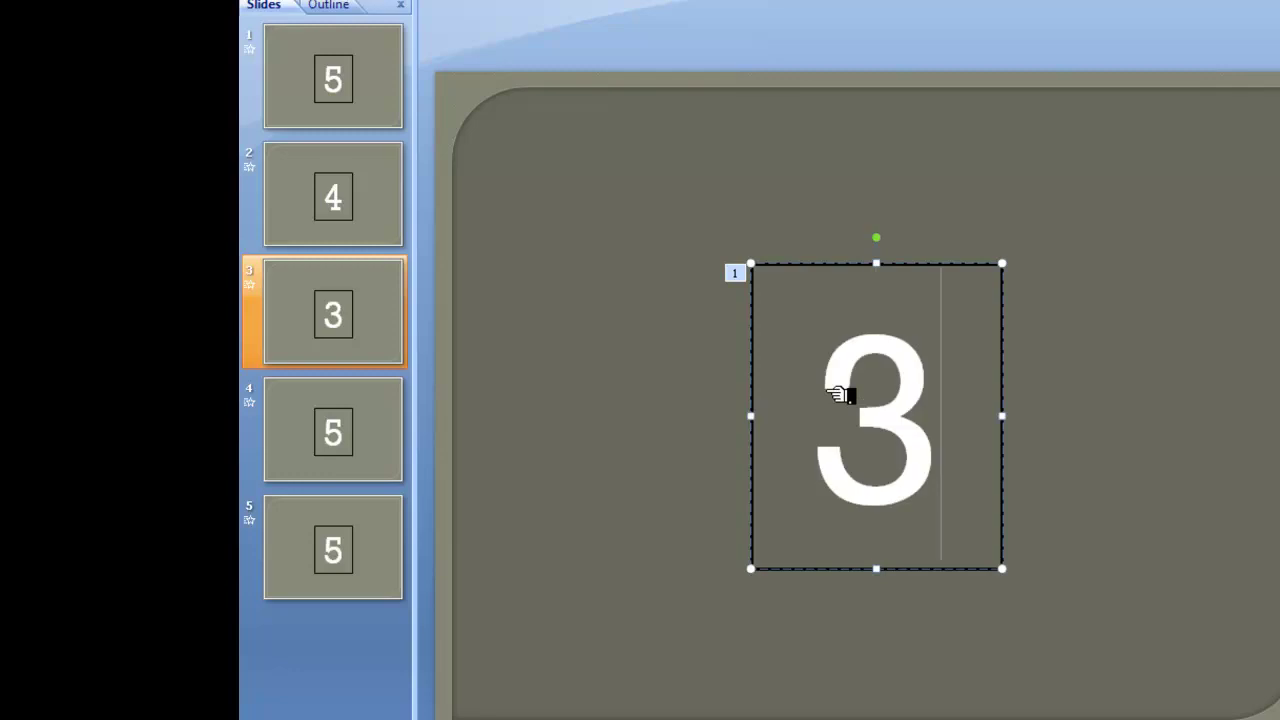
Replace the number in the fourth slide's box with 2.
left_click(374, 447)
left_click(833, 420)
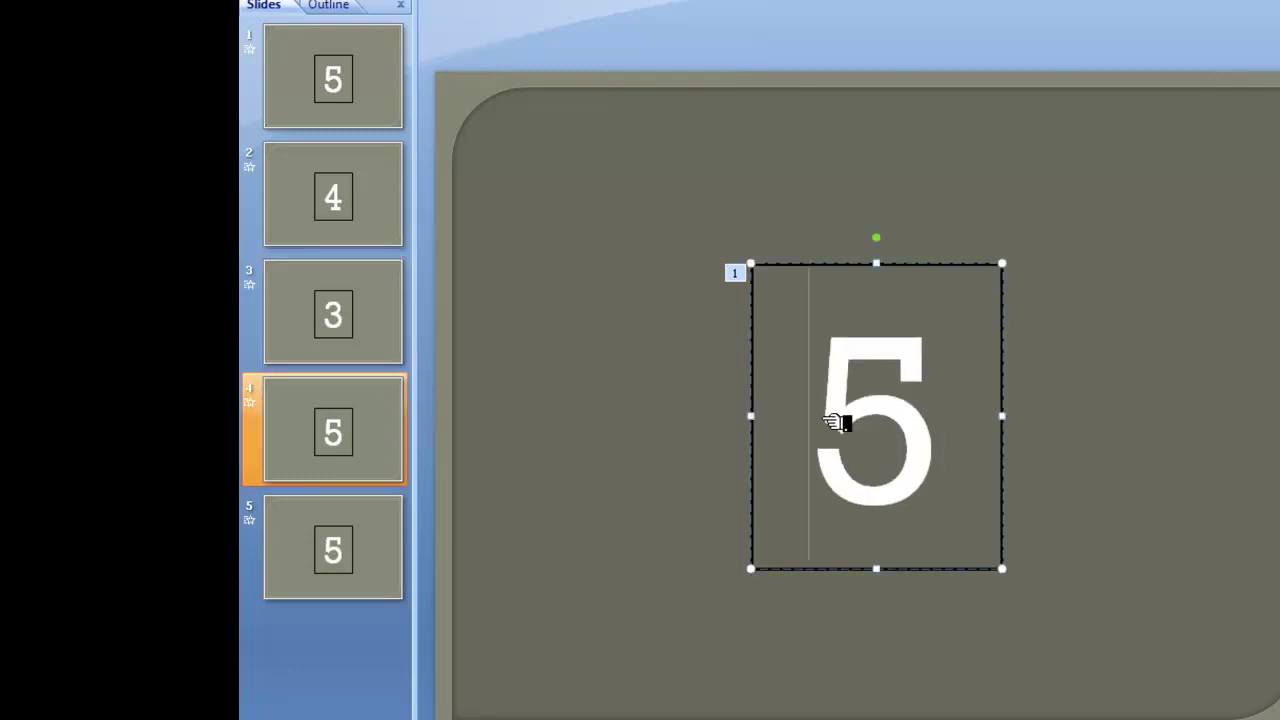
key("Delete")
type("2")
Replace the number in the fifth slide's box with 1 and deselect the box.
left_click(360, 546)
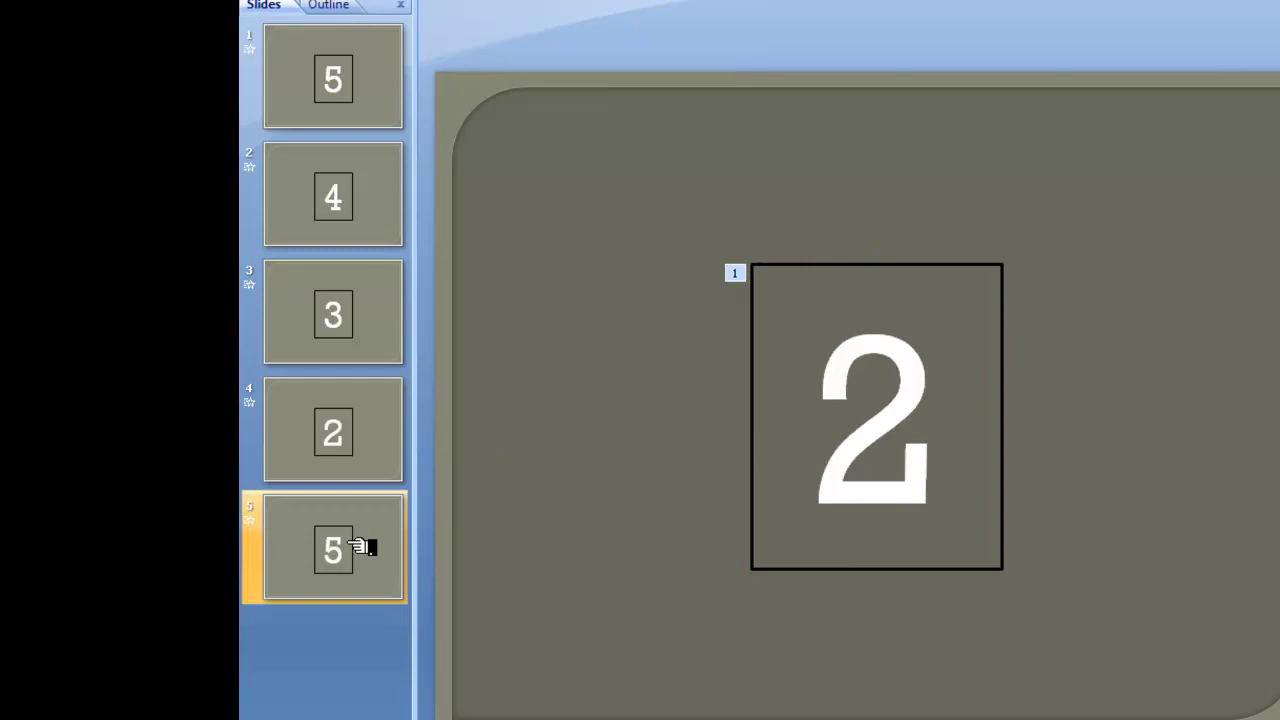
left_click(831, 443)
key("Delete")
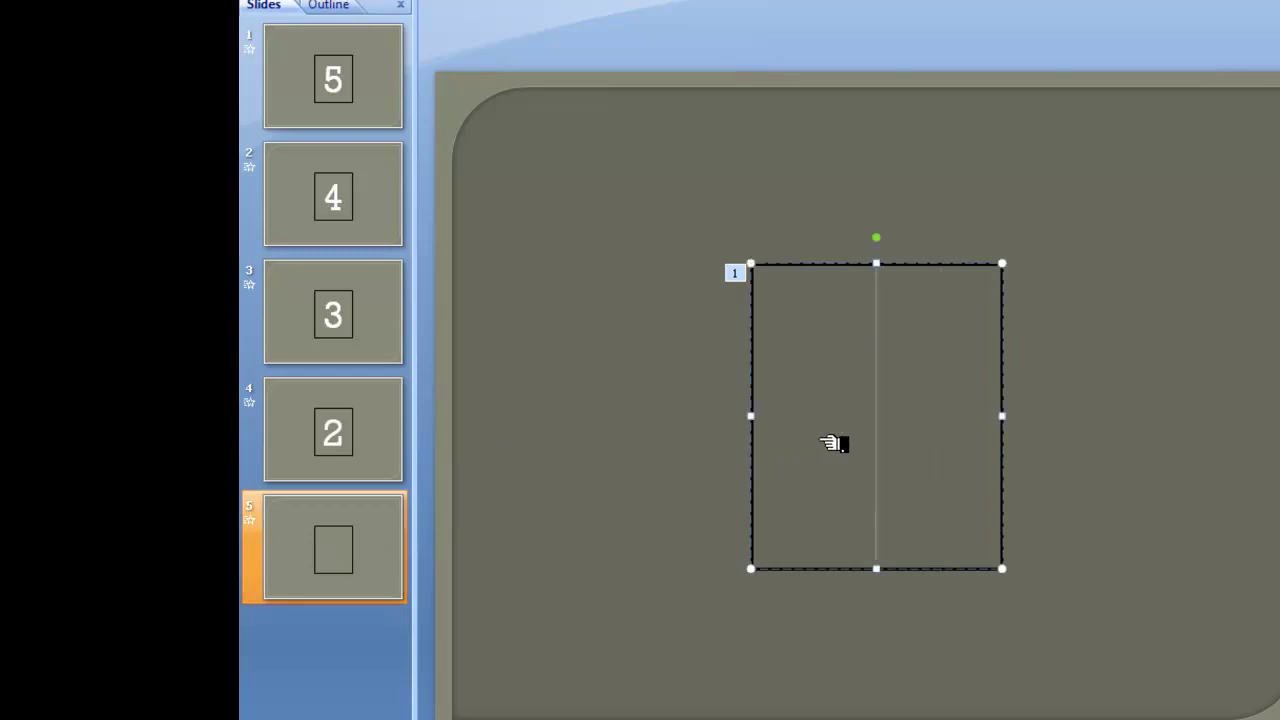
type("1")
left_click(689, 207)
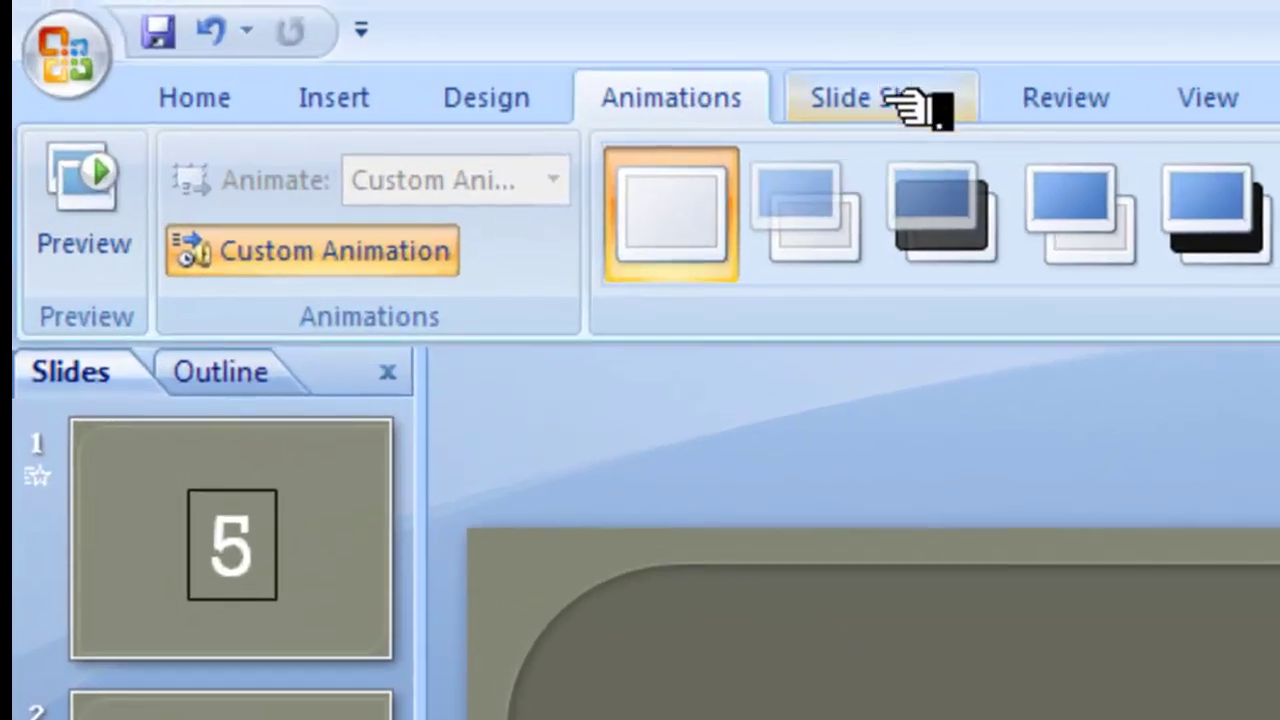
Start the slide show from the beginning to play the countdown.
left_click(823, 36)
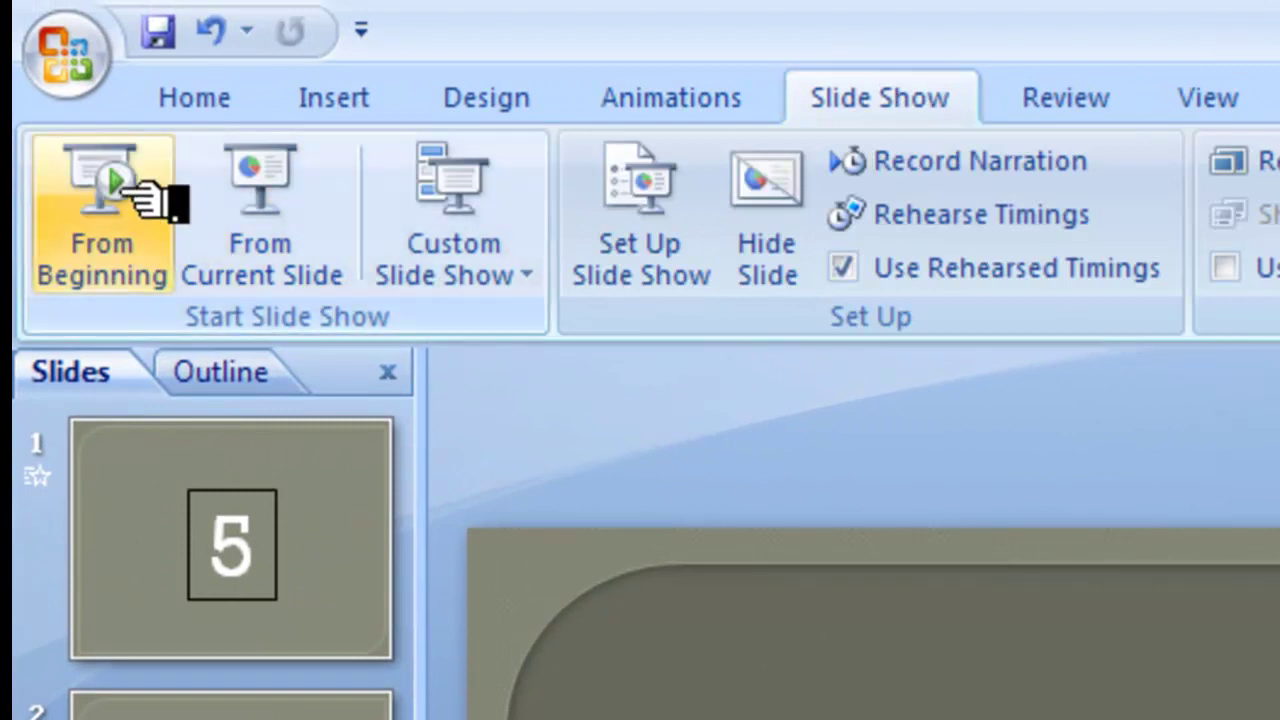